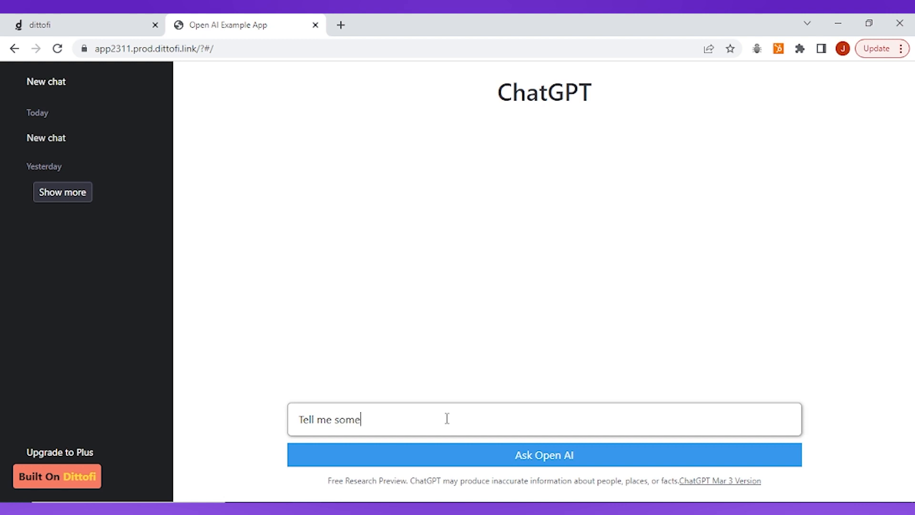
{"action": "type", "text": "sic"}
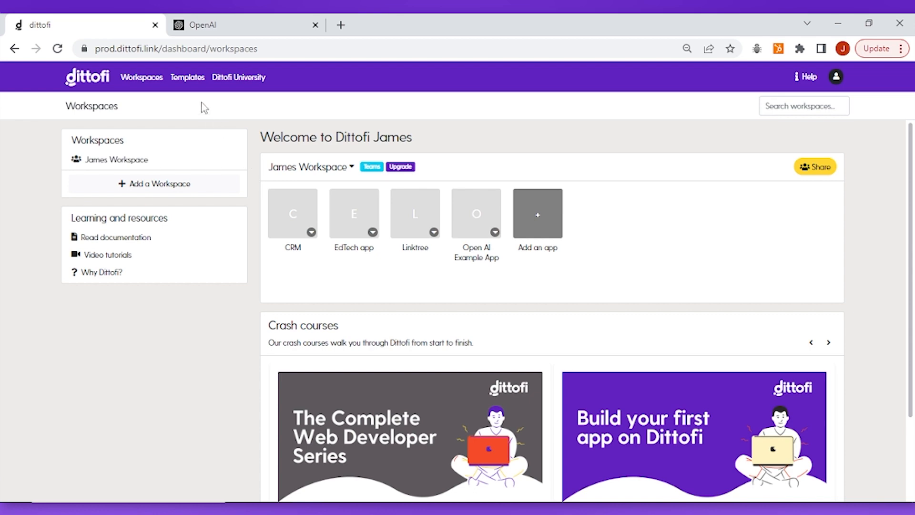
Step: Open the app templates showcase and switch the listing from apps to modules
{"action": "left_click", "coordinate": [191, 84]}
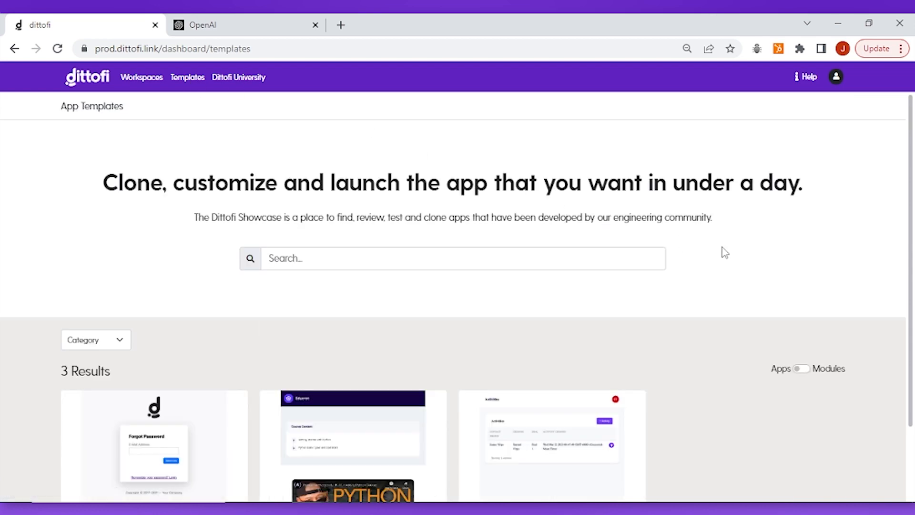
{"action": "scroll", "coordinate": [725, 252], "scroll_direction": "down", "scroll_amount": 2}
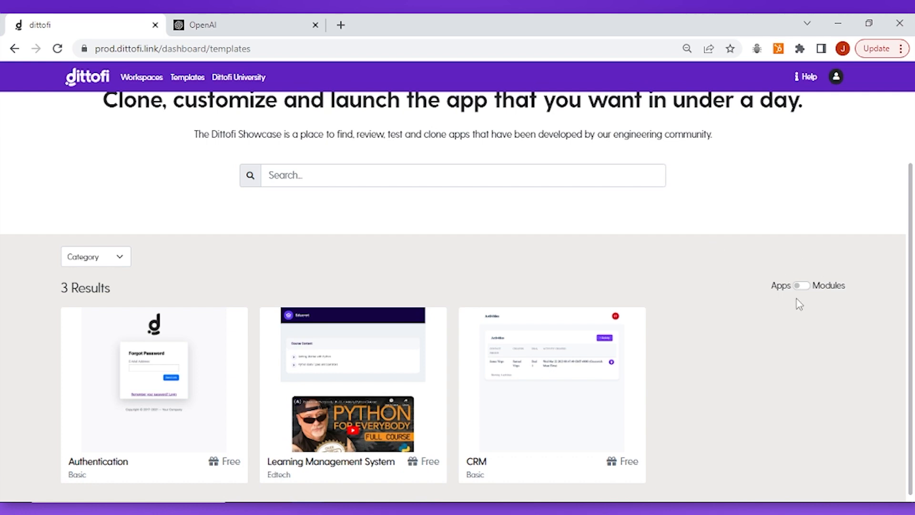
{"action": "left_click", "coordinate": [805, 285]}
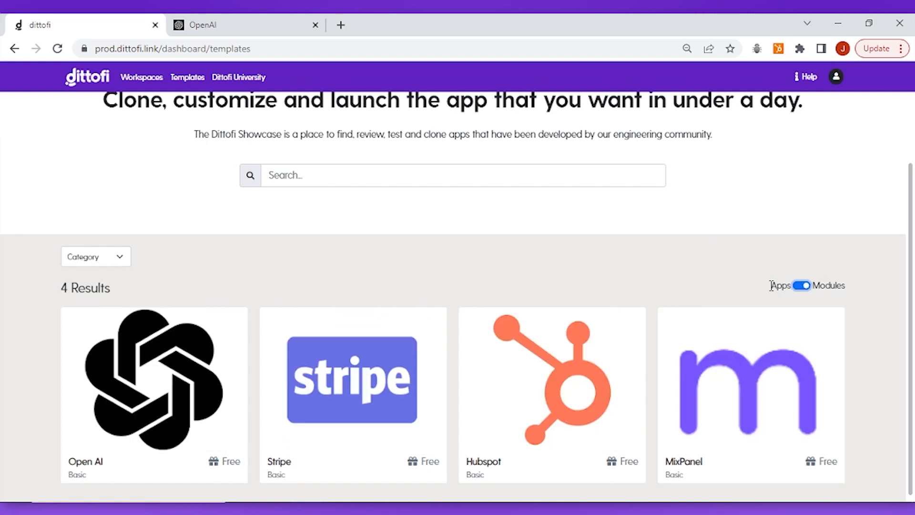
{"action": "scroll", "coordinate": [655, 280], "scroll_direction": "up", "scroll_amount": 2}
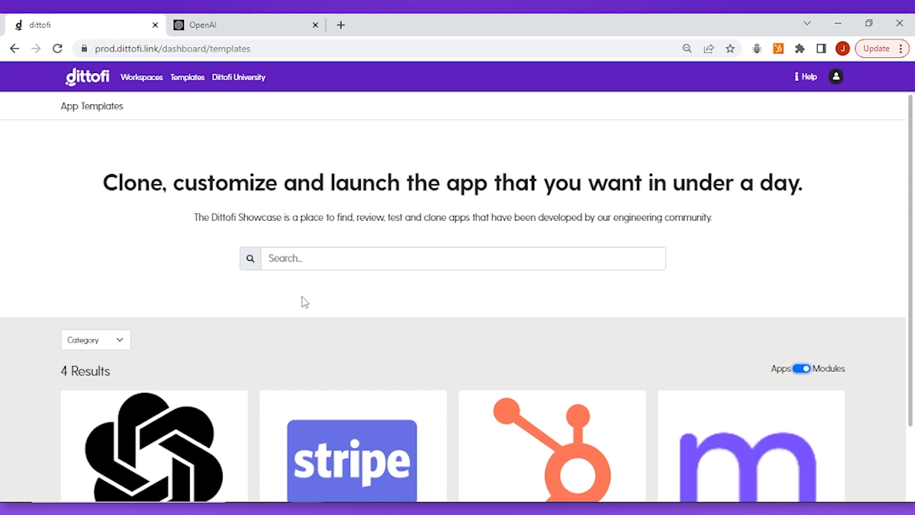
Step: Search the modules for "Open AI" and open the Open AI module's details page
{"action": "left_click", "coordinate": [295, 261]}
{"action": "type", "text": "Open AI"}
{"action": "key", "text": "Left"}
{"action": "key", "text": "Left"}
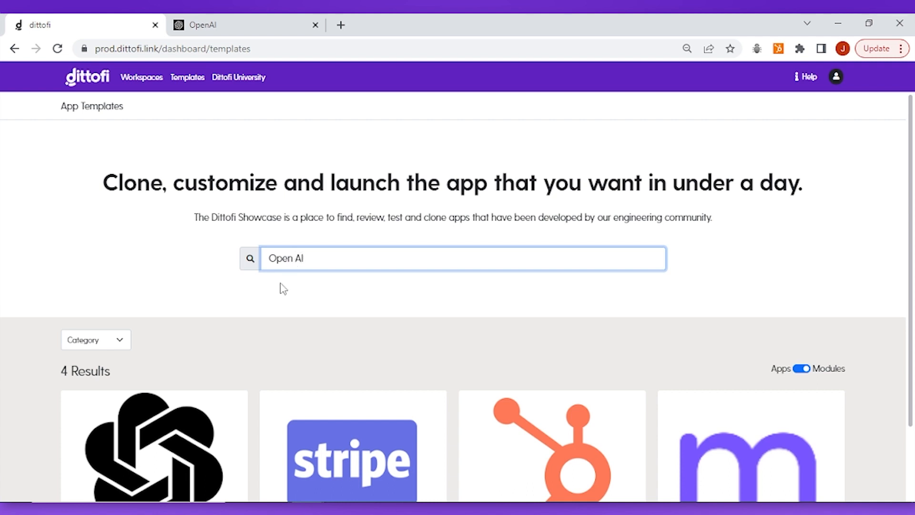
{"action": "left_click", "coordinate": [254, 267]}
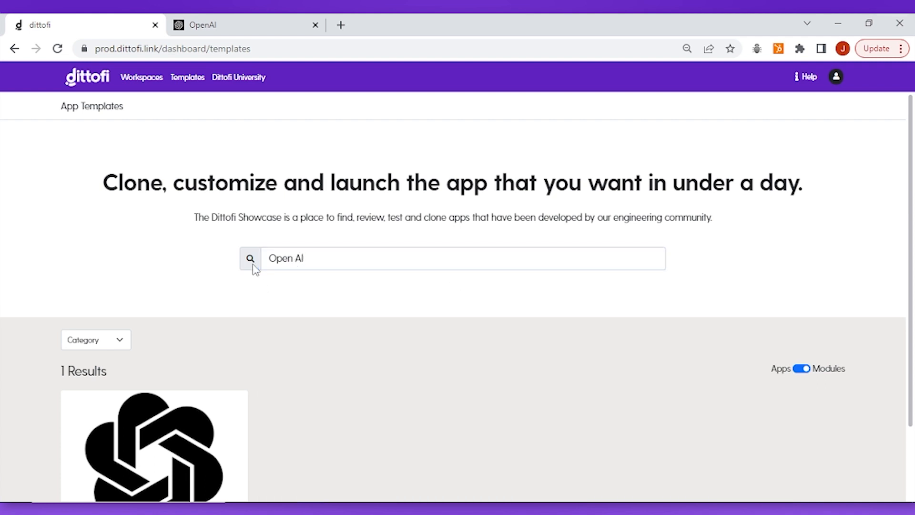
{"action": "scroll", "coordinate": [270, 323], "scroll_direction": "down", "scroll_amount": 2}
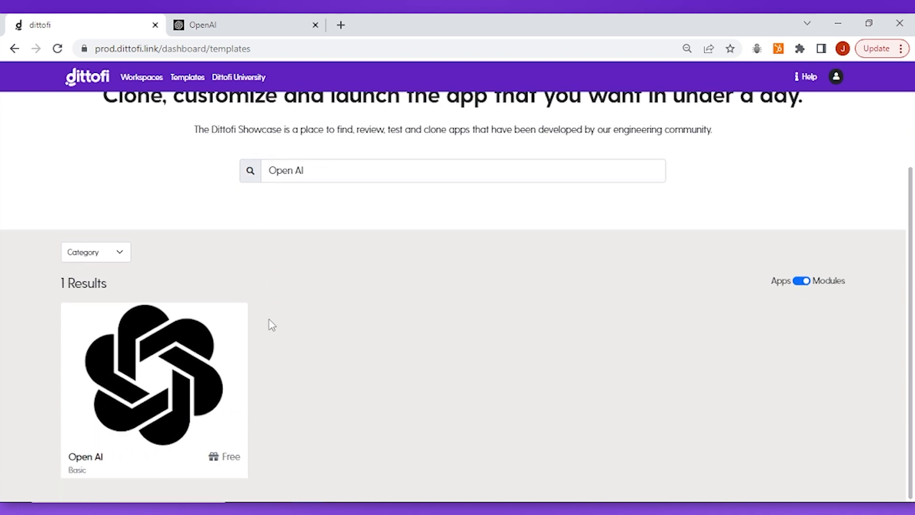
{"action": "left_click", "coordinate": [187, 386]}
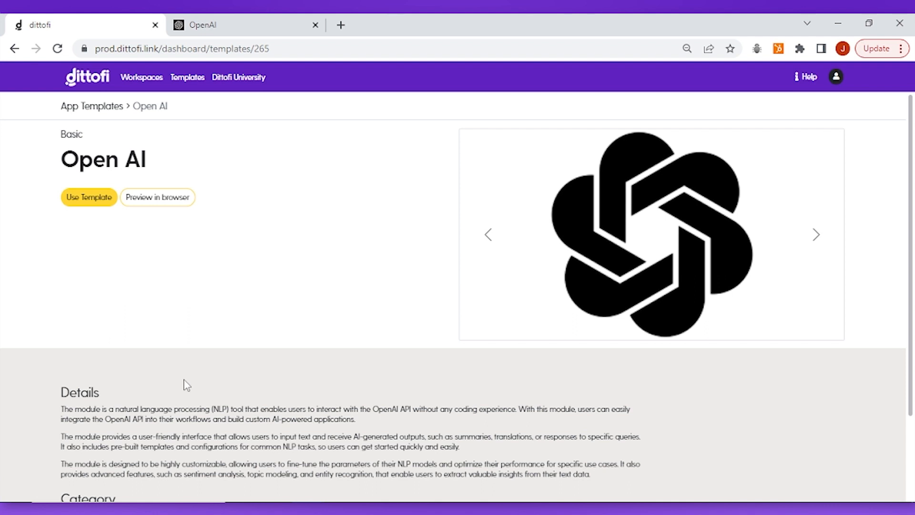
Step: Read through the module's details and install the Open AI module into the Open AI Example App
{"action": "scroll", "coordinate": [185, 385], "scroll_direction": "down", "scroll_amount": 2}
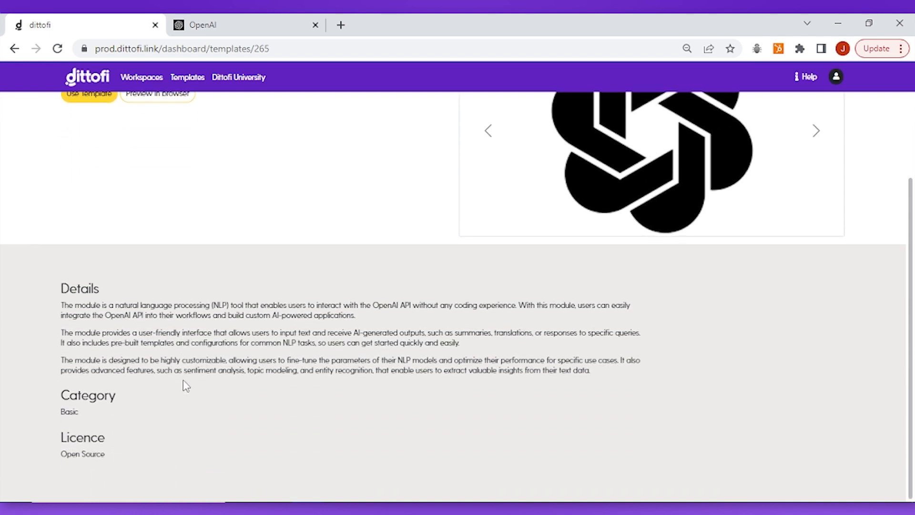
{"action": "scroll", "coordinate": [186, 385], "scroll_direction": "up", "scroll_amount": 2}
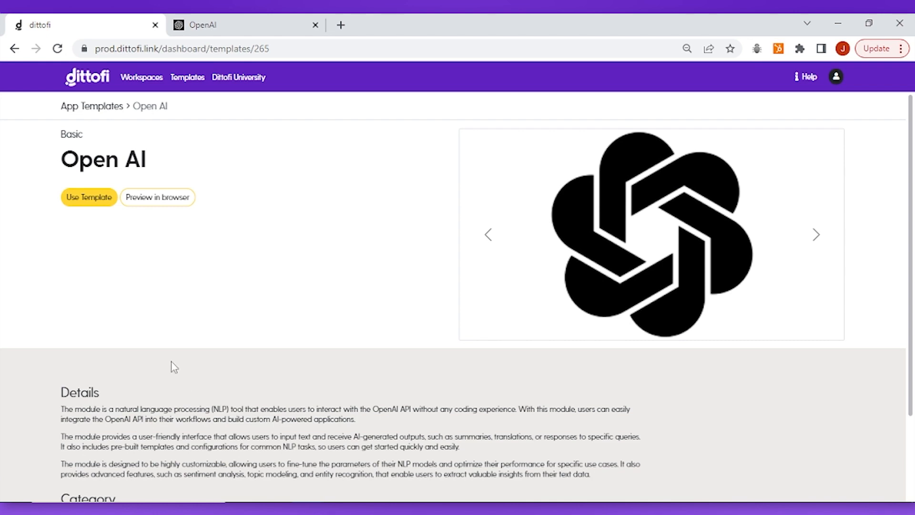
{"action": "left_click", "coordinate": [95, 201]}
{"action": "left_click", "coordinate": [376, 142]}
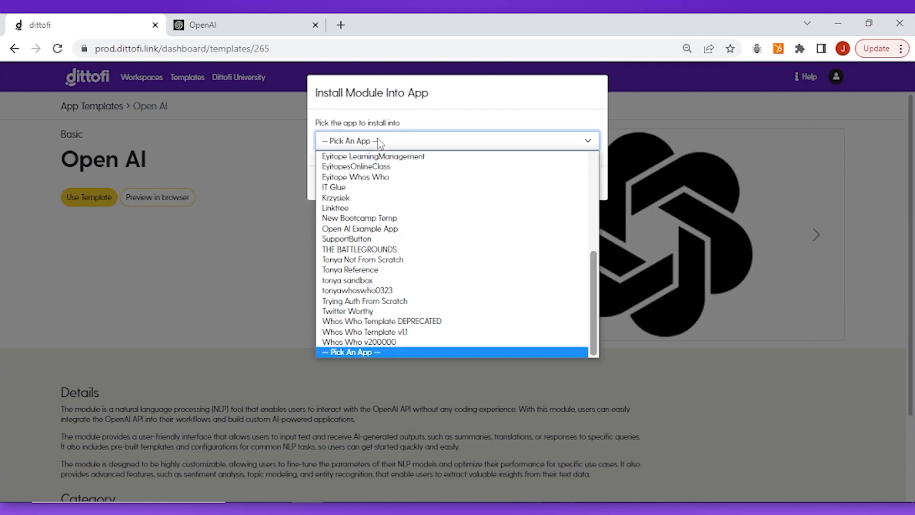
{"action": "left_click", "coordinate": [382, 230]}
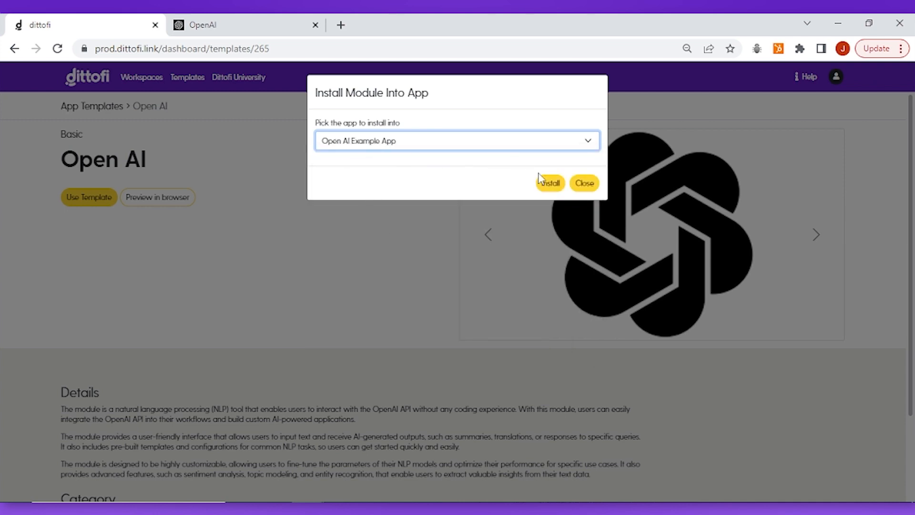
{"action": "left_click", "coordinate": [550, 186]}
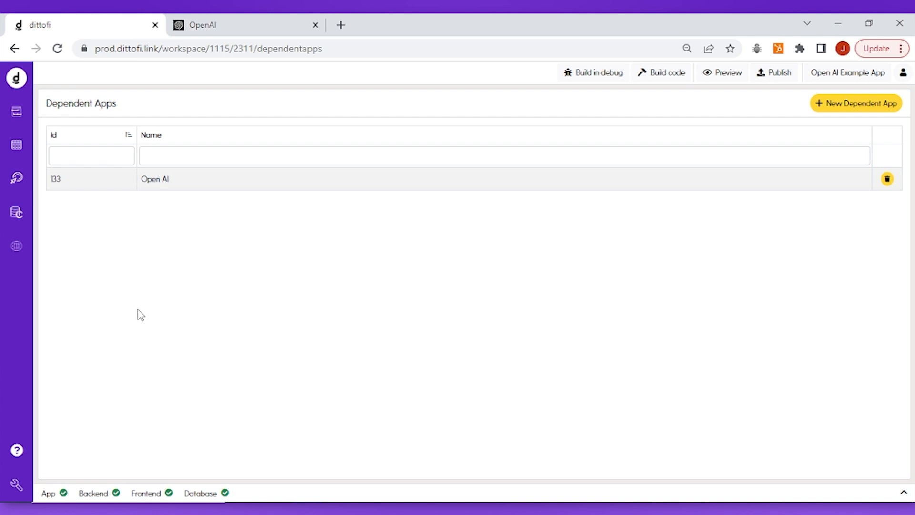
Step: Create a new back-end action in the example app and name it getAIAnswerToMyQuestion
{"action": "mouse_move", "coordinate": [29, 483]}
{"action": "left_click", "coordinate": [26, 192]}
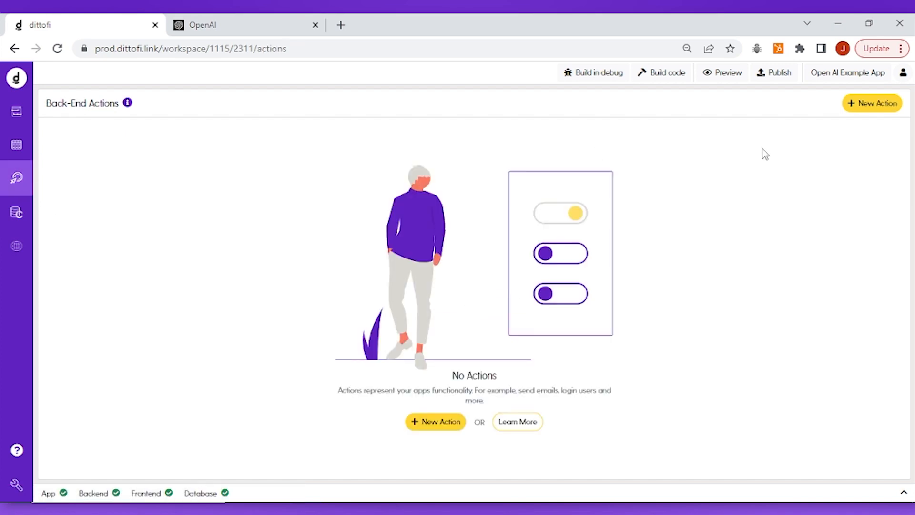
{"action": "left_click", "coordinate": [854, 110]}
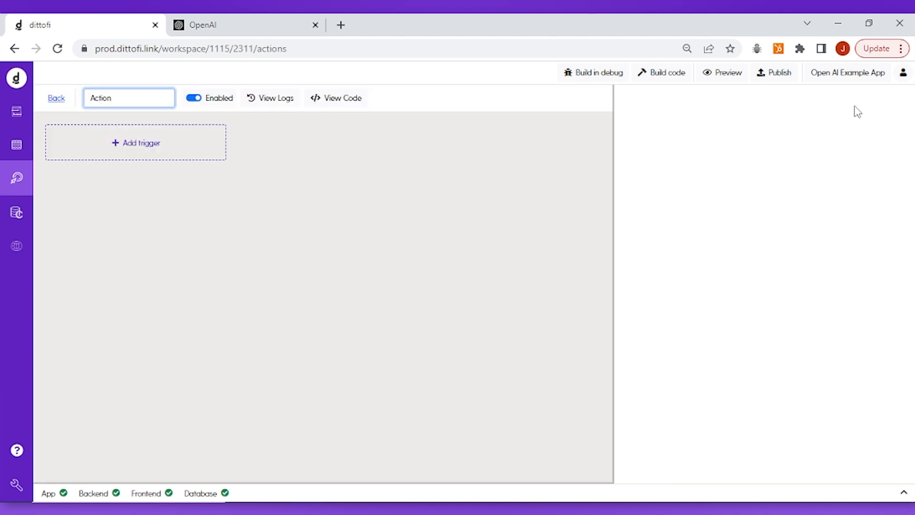
{"action": "key", "text": "ctrl+a"}
{"action": "type", "text": "getAI"}
{"action": "type", "text": "AnswerToM"}
{"action": "type", "text": "yQu"}
{"action": "type", "text": "estion"}
{"action": "left_click", "coordinate": [325, 152]}
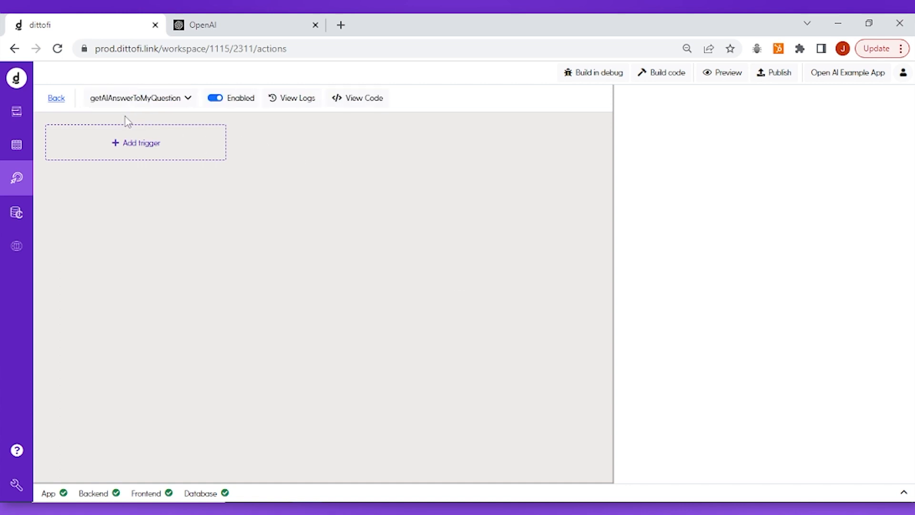
Step: Give the action an endpoint trigger and add an event with the Flow Control type Run action
{"action": "left_click", "coordinate": [132, 151]}
{"action": "left_click", "coordinate": [122, 174]}
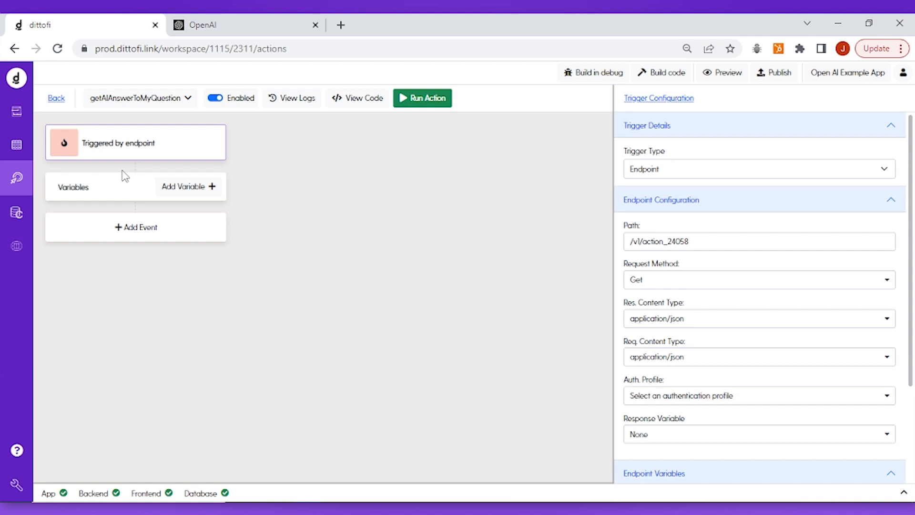
{"action": "left_click", "coordinate": [139, 229]}
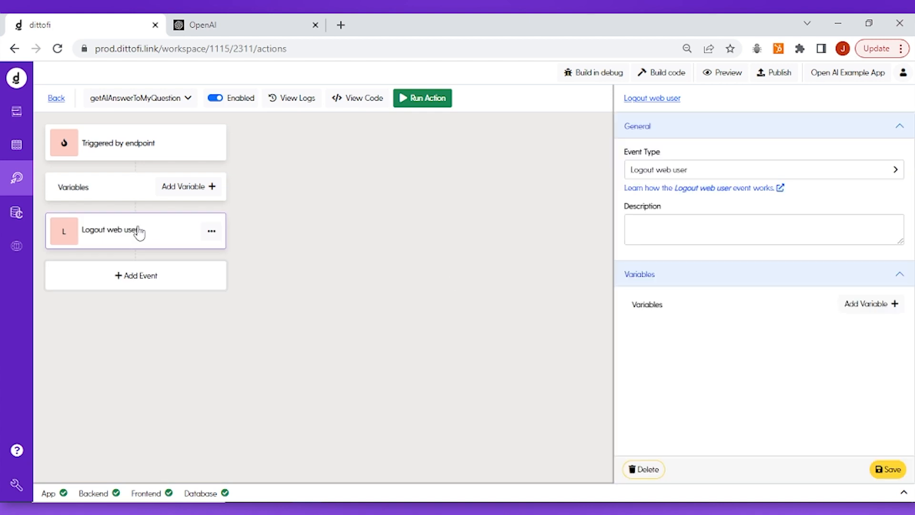
{"action": "left_click", "coordinate": [660, 170]}
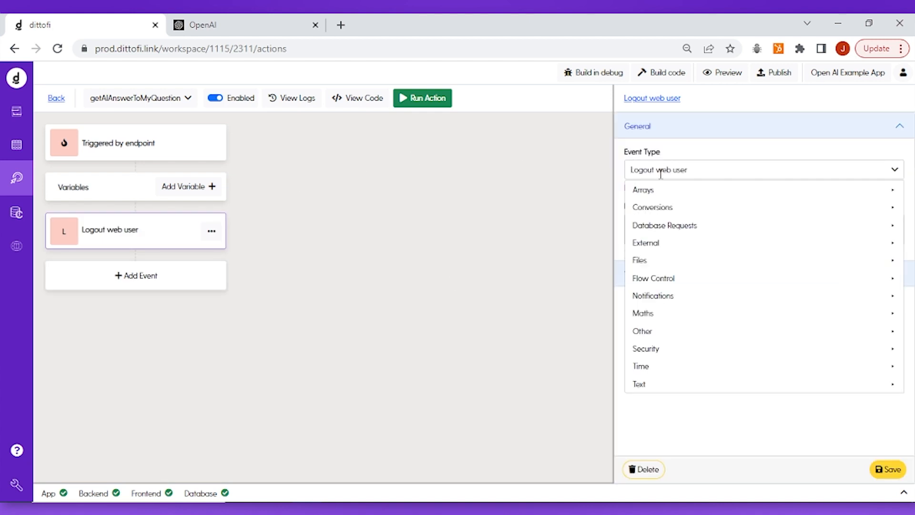
{"action": "mouse_move", "coordinate": [663, 207]}
{"action": "mouse_move", "coordinate": [668, 280]}
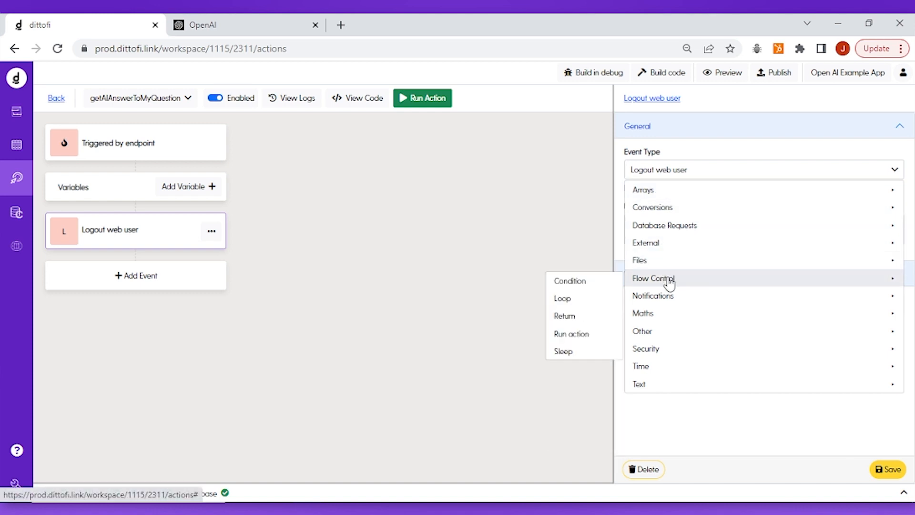
{"action": "left_click", "coordinate": [591, 335]}
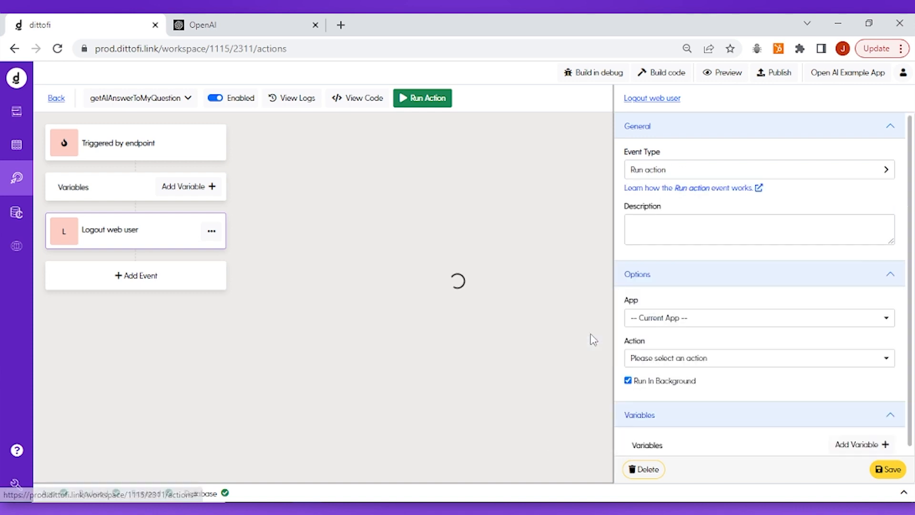
Step: Describe the event as "Run open ai module" and set its app to Open AI
{"action": "left_click", "coordinate": [669, 232]}
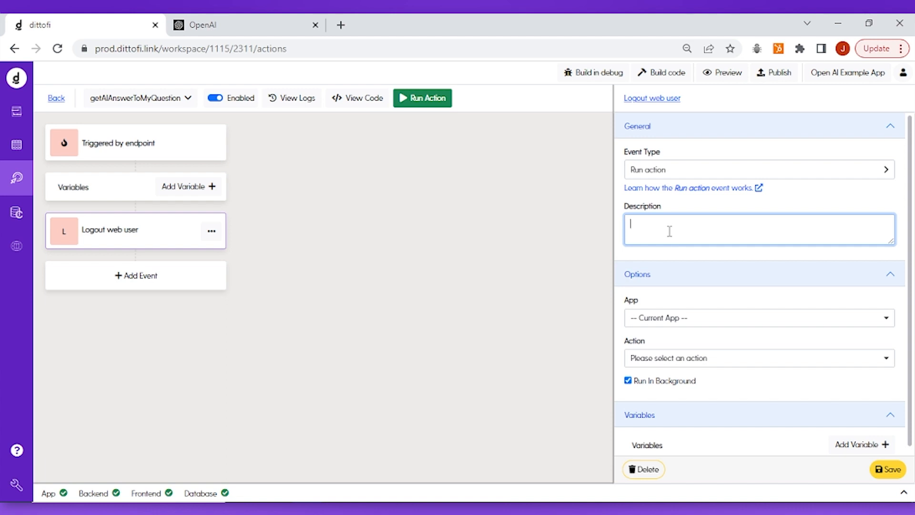
{"action": "type", "text": "Run open ai module"}
{"action": "left_click", "coordinate": [693, 324]}
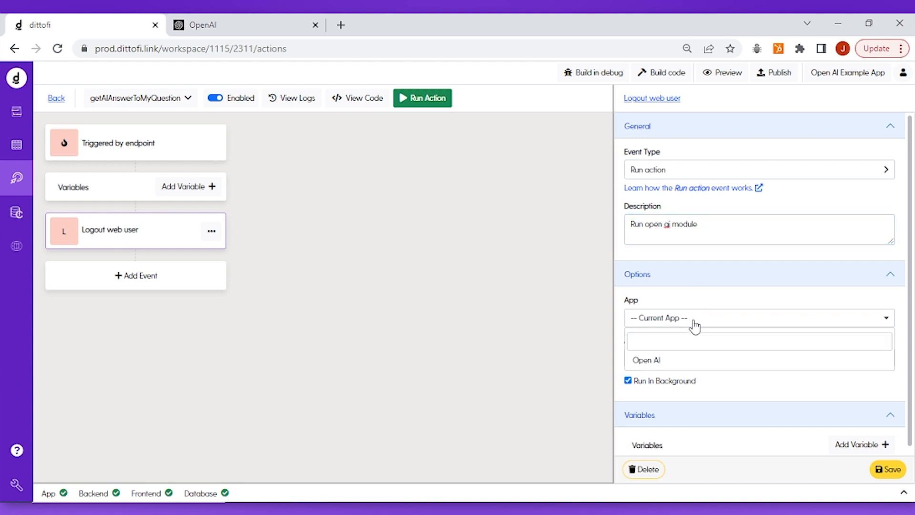
{"action": "left_click", "coordinate": [692, 364]}
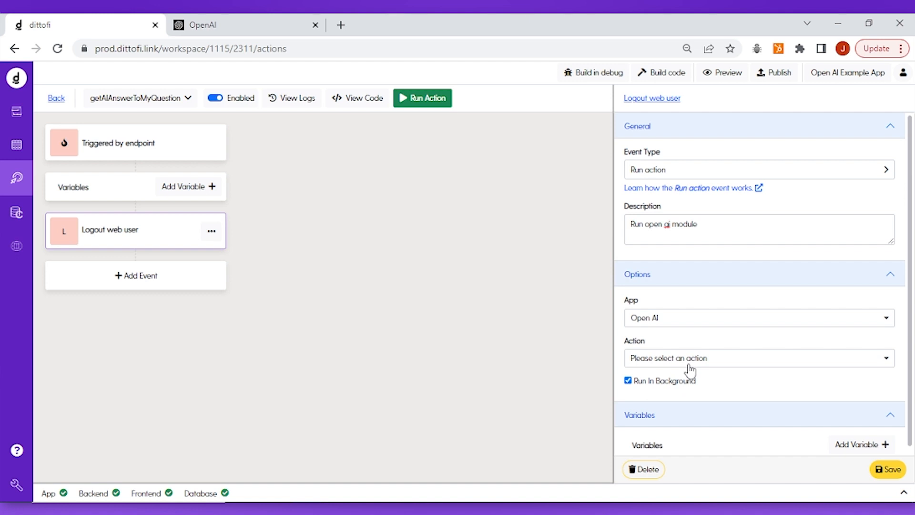
Step: Set the event's action to createChatCompletion and turn off Run In Background
{"action": "left_click", "coordinate": [689, 365]}
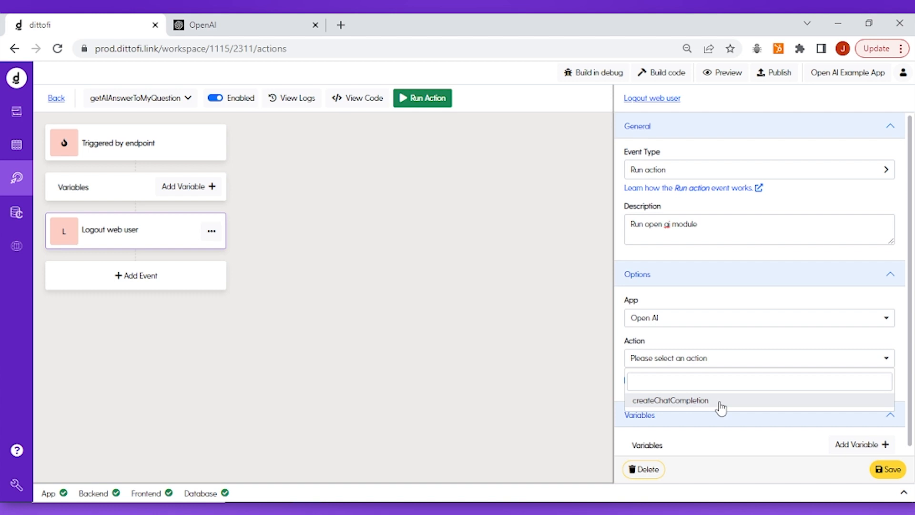
{"action": "left_click", "coordinate": [685, 404]}
{"action": "scroll", "coordinate": [686, 408], "scroll_direction": "down", "scroll_amount": 3}
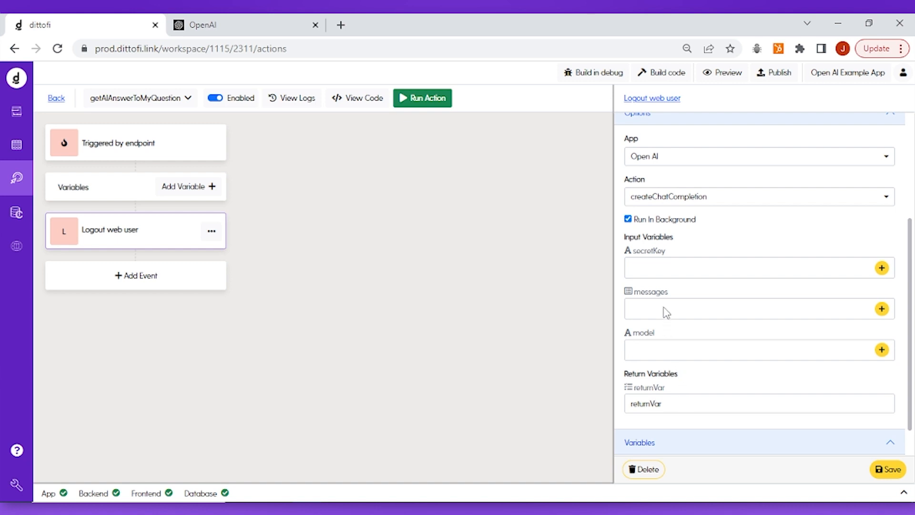
{"action": "left_click", "coordinate": [628, 220]}
Step: Switch to the OpenAI website and go through its developer documentation to the account's API keys page
{"action": "left_click", "coordinate": [247, 22]}
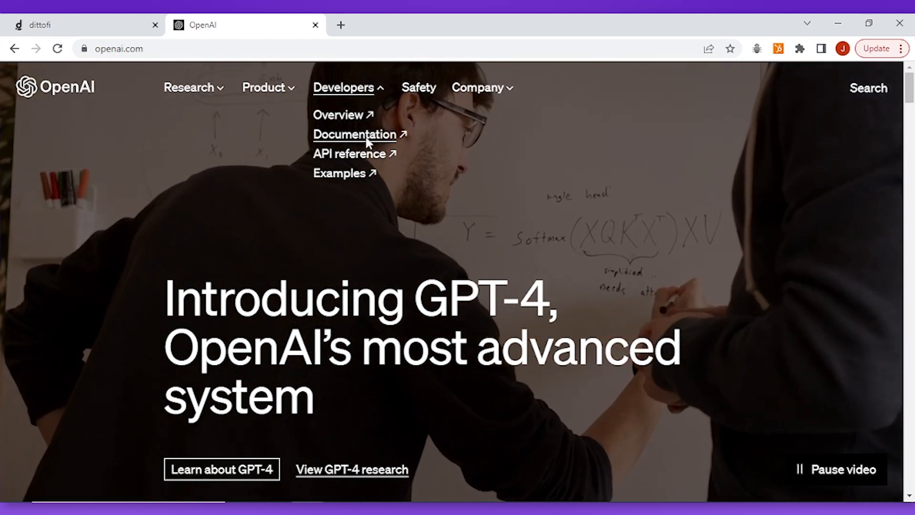
{"action": "left_click", "coordinate": [365, 136]}
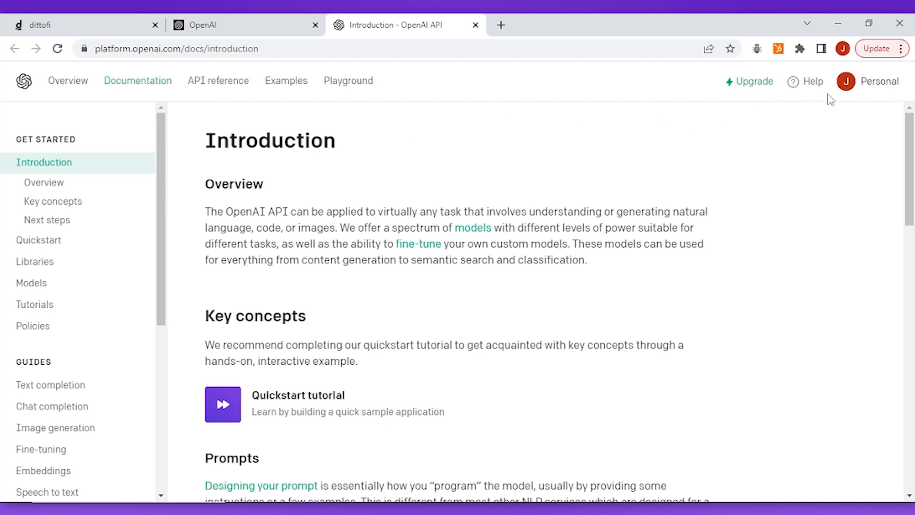
{"action": "left_click", "coordinate": [864, 91]}
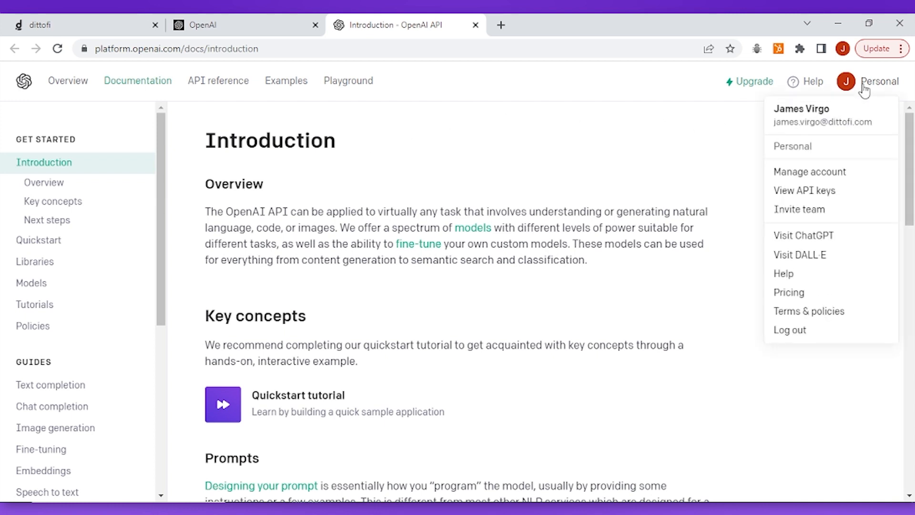
{"action": "left_click", "coordinate": [819, 191]}
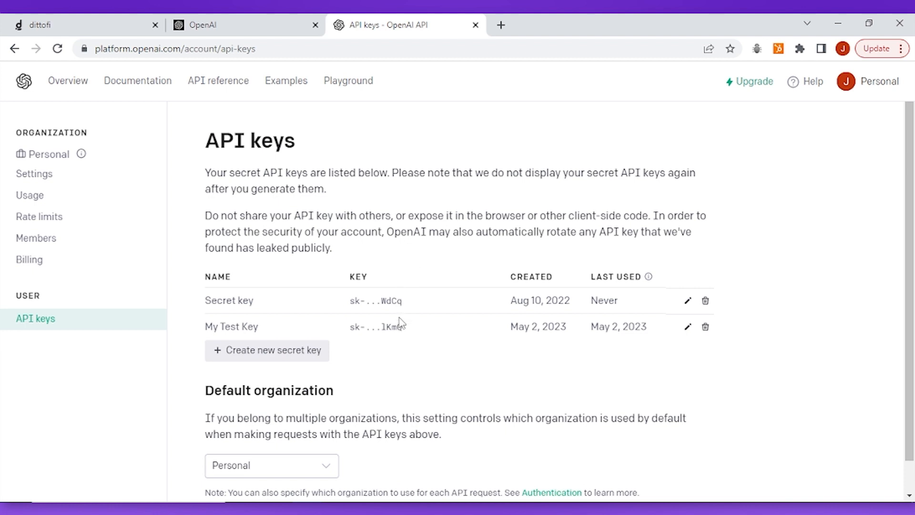
Step: Create a new secret API key named "My Test Key Two"
{"action": "left_click", "coordinate": [299, 362]}
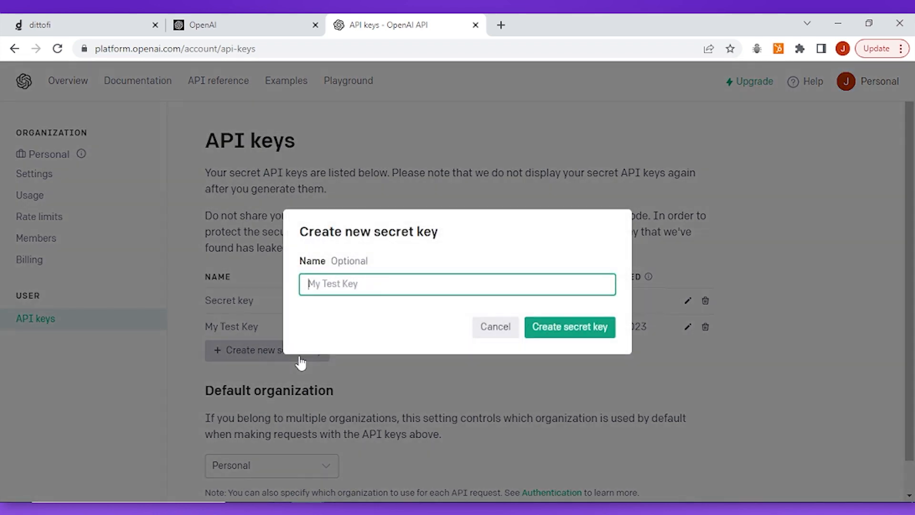
{"action": "type", "text": "M"}
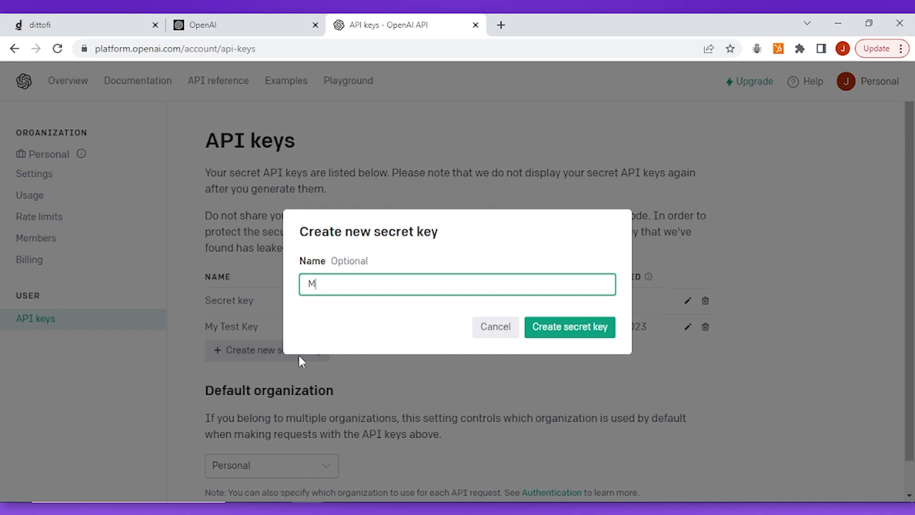
{"action": "type", "text": "y Test Key Two"}
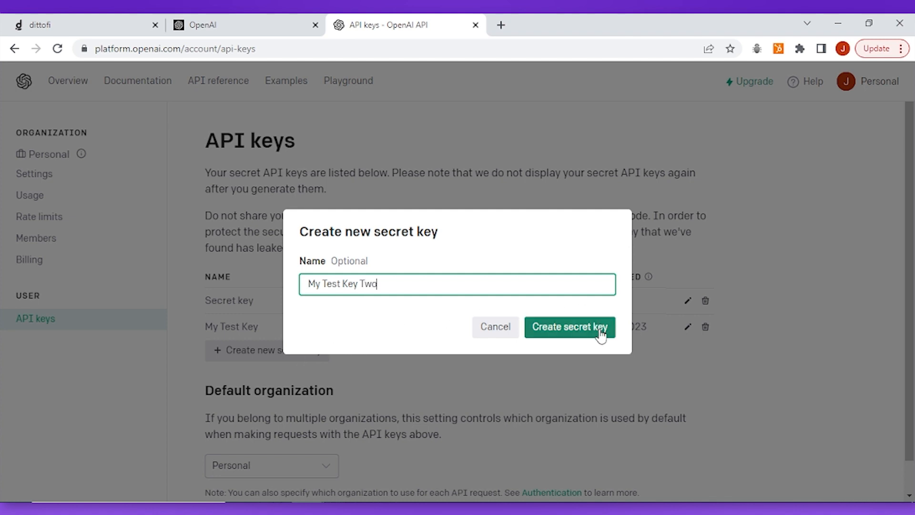
{"action": "left_click", "coordinate": [601, 329]}
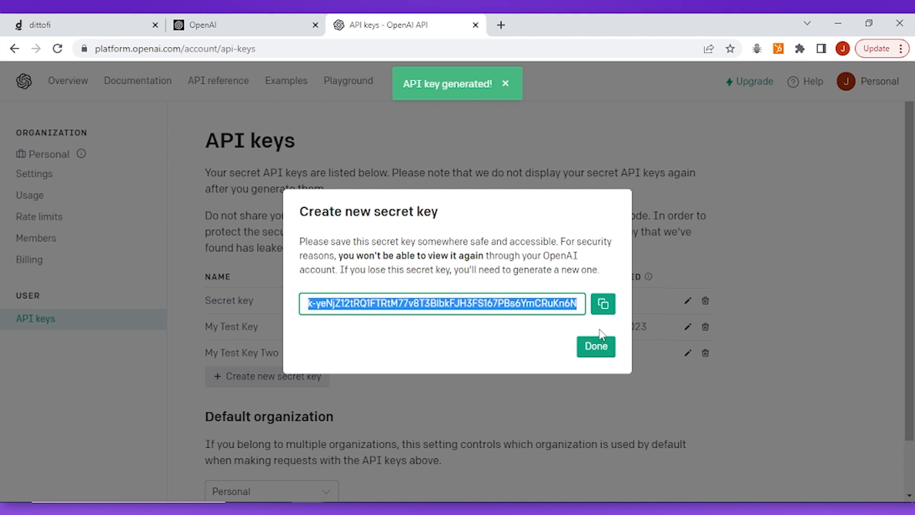
Step: Copy the newly generated secret API key and switch to Dittofi's global variables page
{"action": "left_click", "coordinate": [603, 304]}
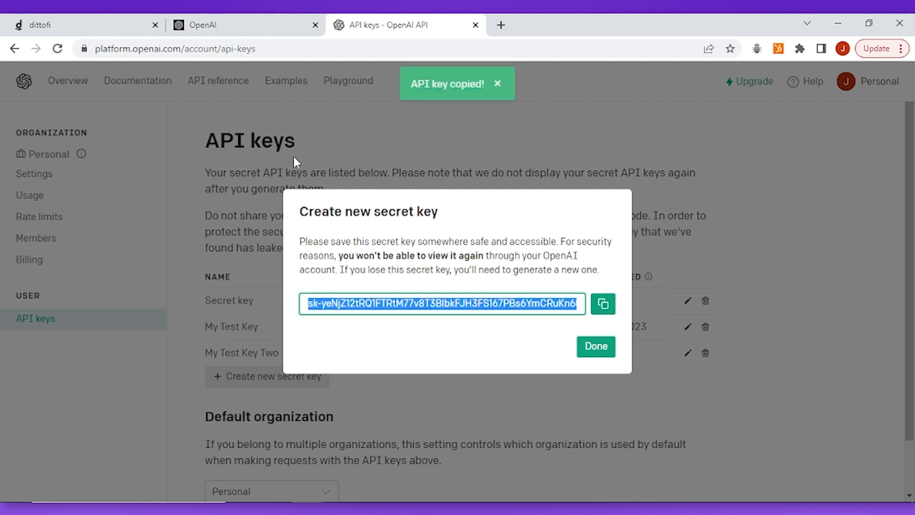
{"action": "left_click", "coordinate": [116, 34]}
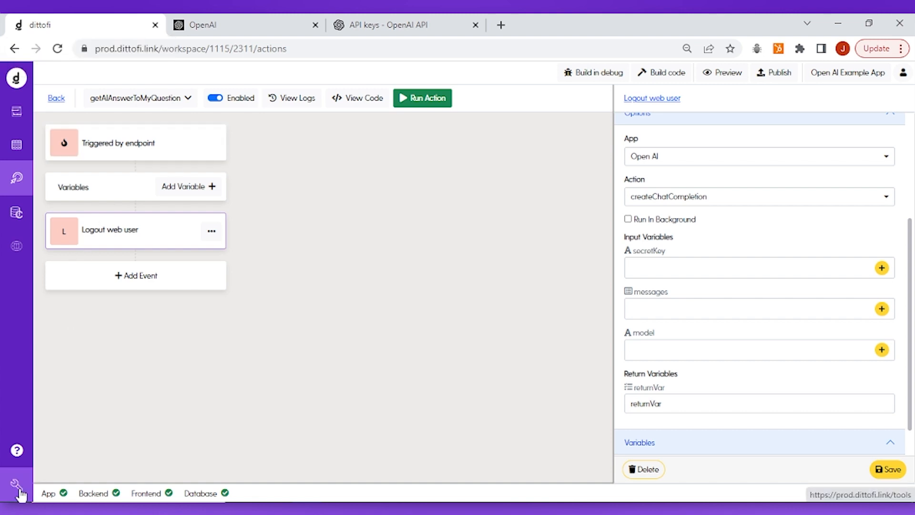
{"action": "mouse_move", "coordinate": [20, 493]}
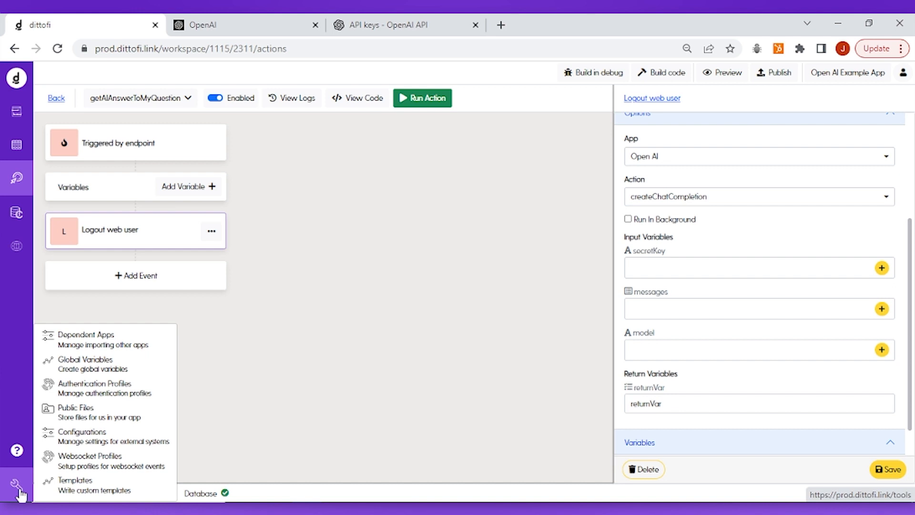
{"action": "left_click", "coordinate": [95, 365]}
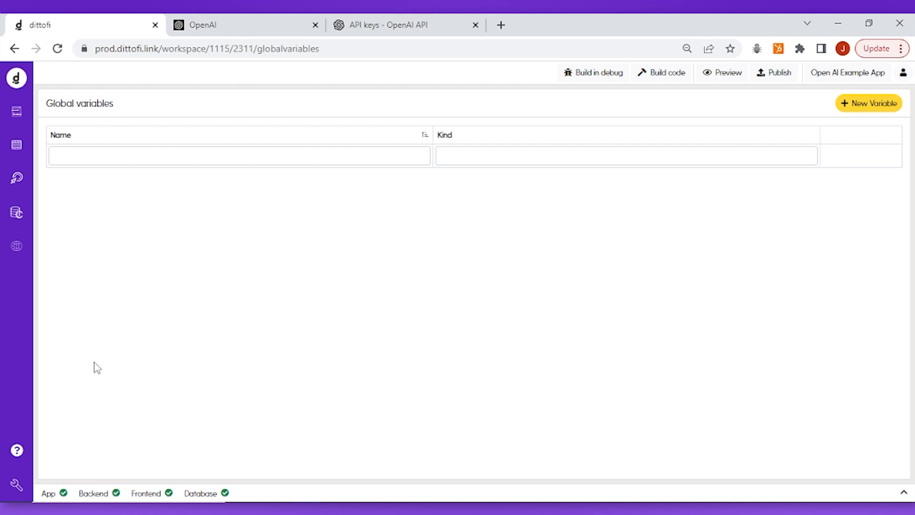
Step: Create a Text global variable named OPEN_AI_SECRET_KEY, paste the copied API key as its expression, and save it
{"action": "left_click", "coordinate": [857, 106]}
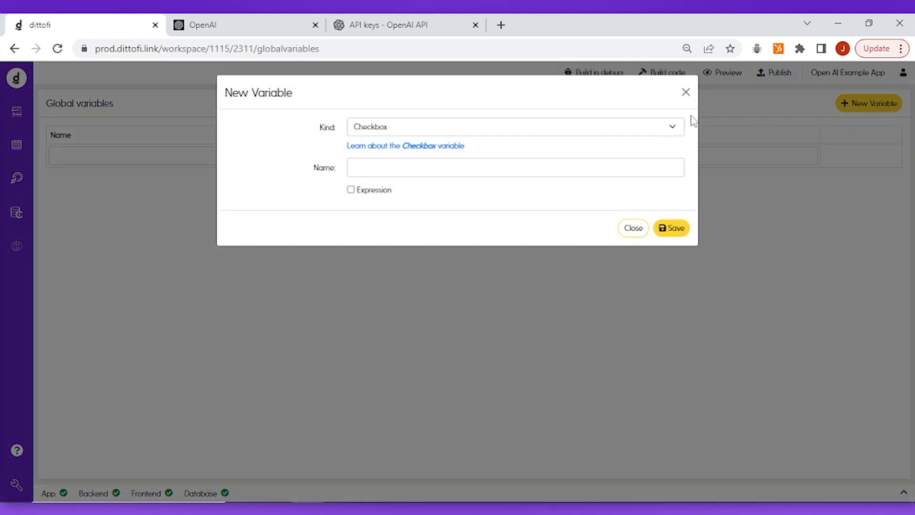
{"action": "left_click", "coordinate": [623, 127]}
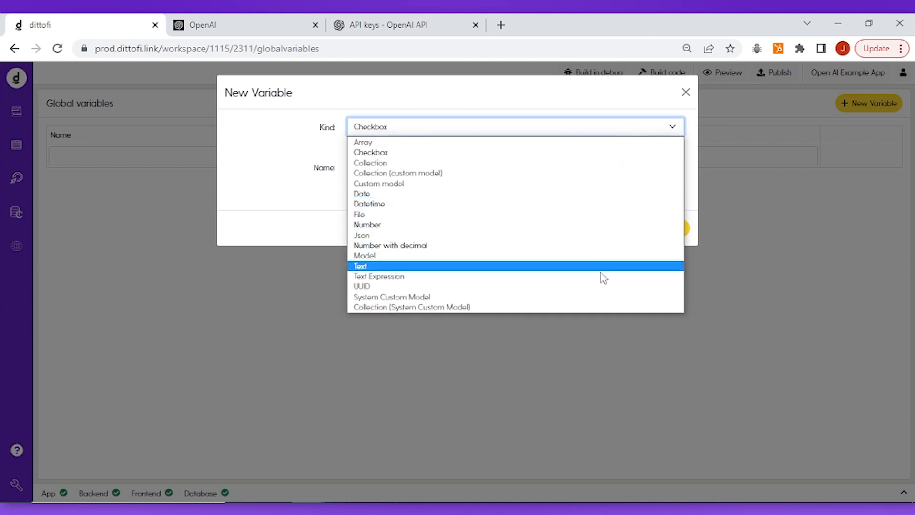
{"action": "left_click", "coordinate": [602, 268]}
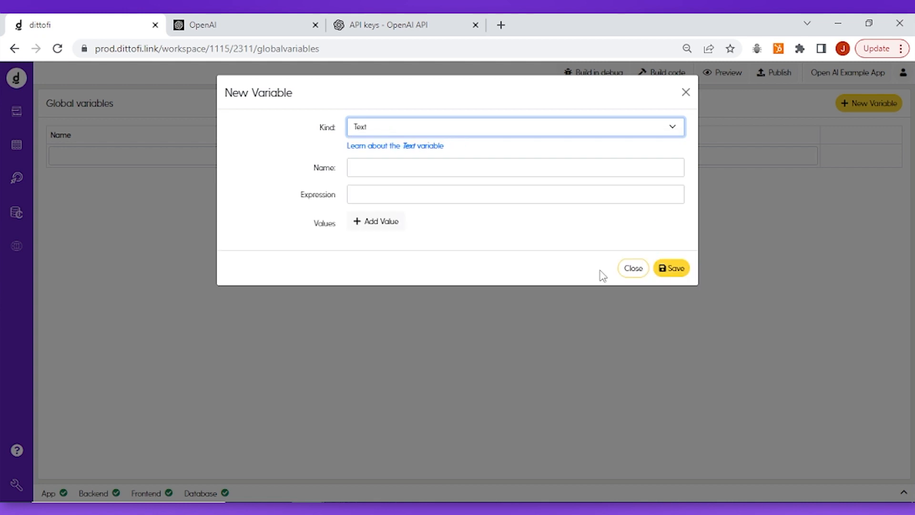
{"action": "left_click", "coordinate": [420, 166]}
{"action": "type", "text": "OPEN"}
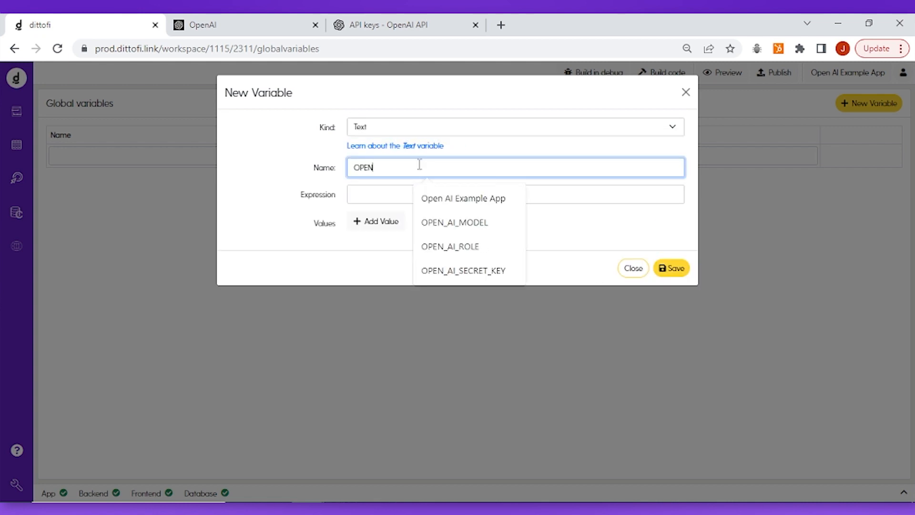
{"action": "type", "text": "_AI_SECRET_KEY"}
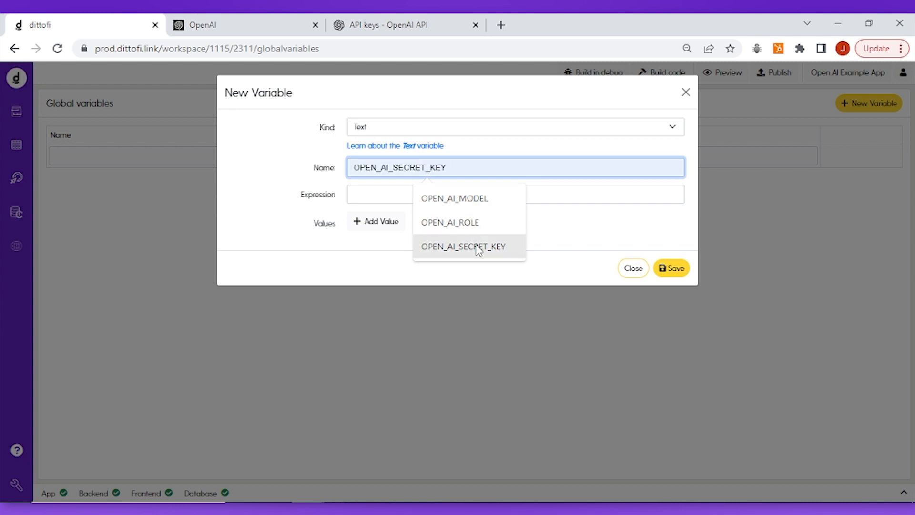
{"action": "left_click", "coordinate": [476, 247]}
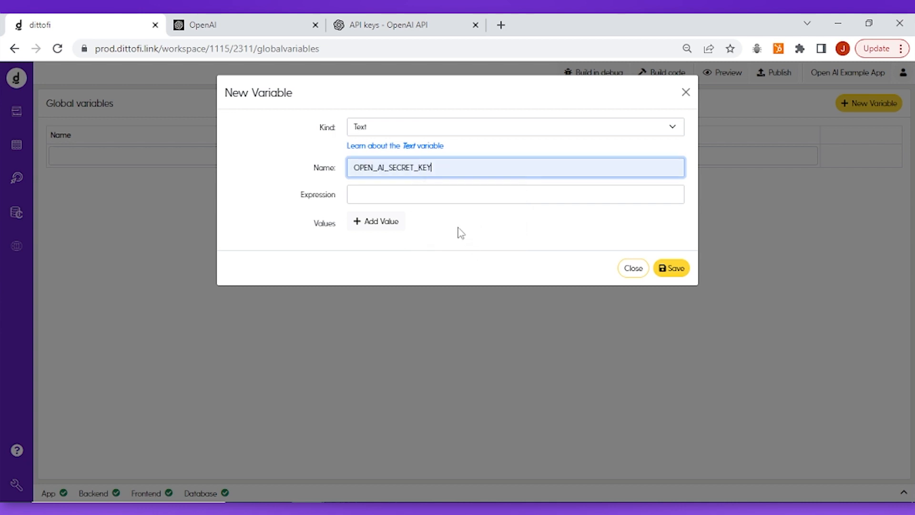
{"action": "left_click", "coordinate": [421, 194]}
{"action": "key", "text": "ctrl+v"}
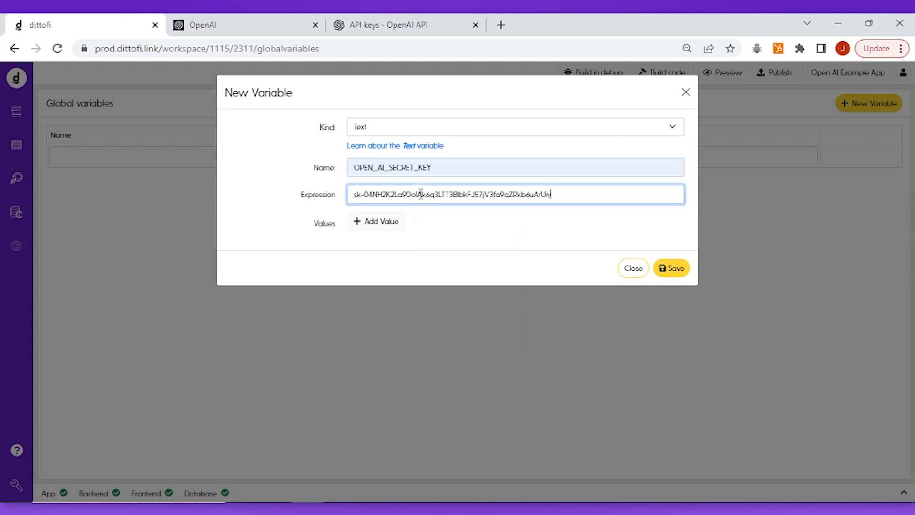
{"action": "left_click", "coordinate": [669, 269]}
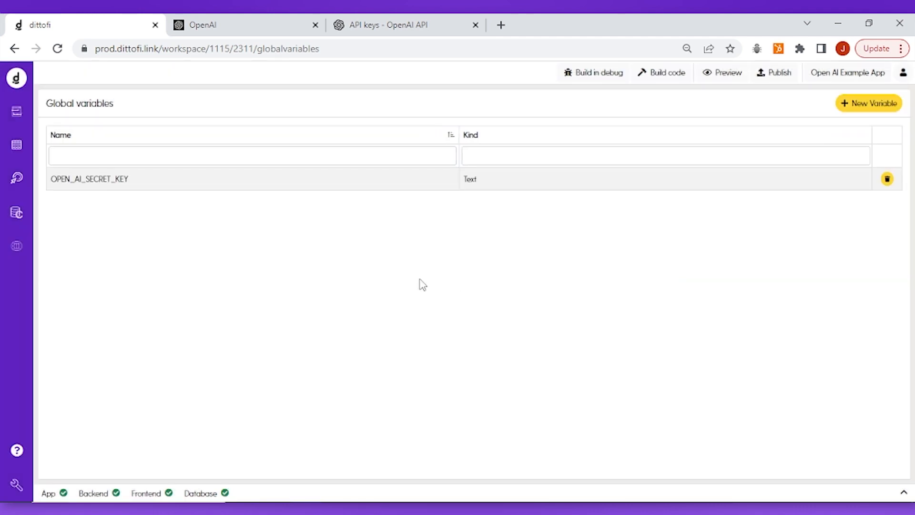
Step: Return to the getAIAnswerToMyQuestion action and assign the global variable OPEN_AI_SECRET_KEY to the event's secretKey input
{"action": "left_click", "coordinate": [24, 182]}
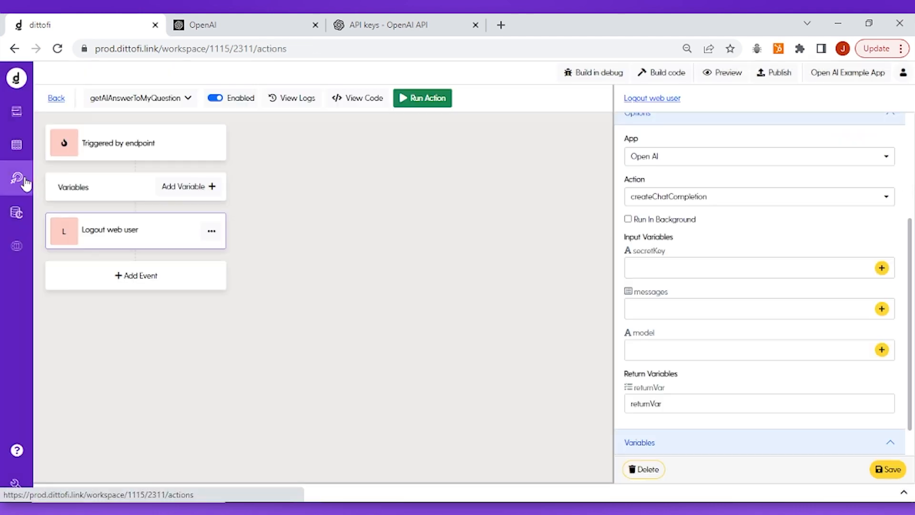
{"action": "left_click", "coordinate": [881, 268]}
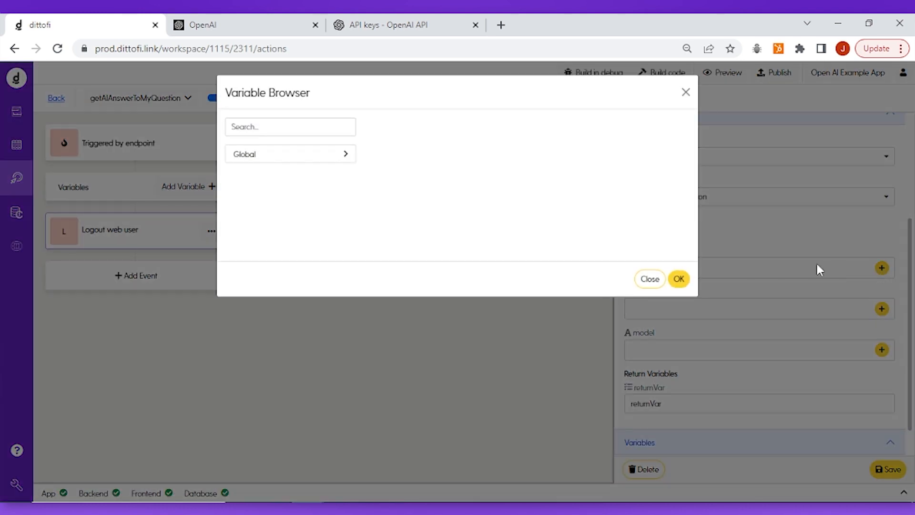
{"action": "left_click", "coordinate": [304, 160]}
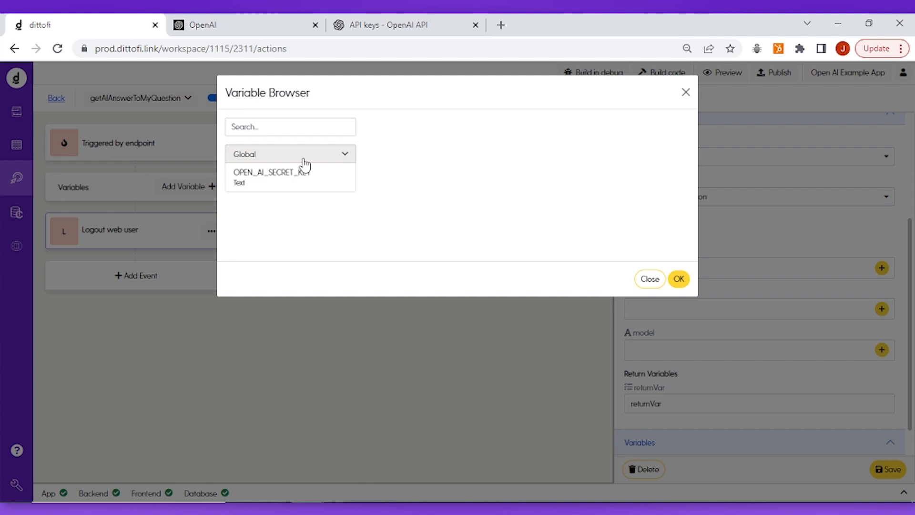
{"action": "left_click", "coordinate": [300, 188]}
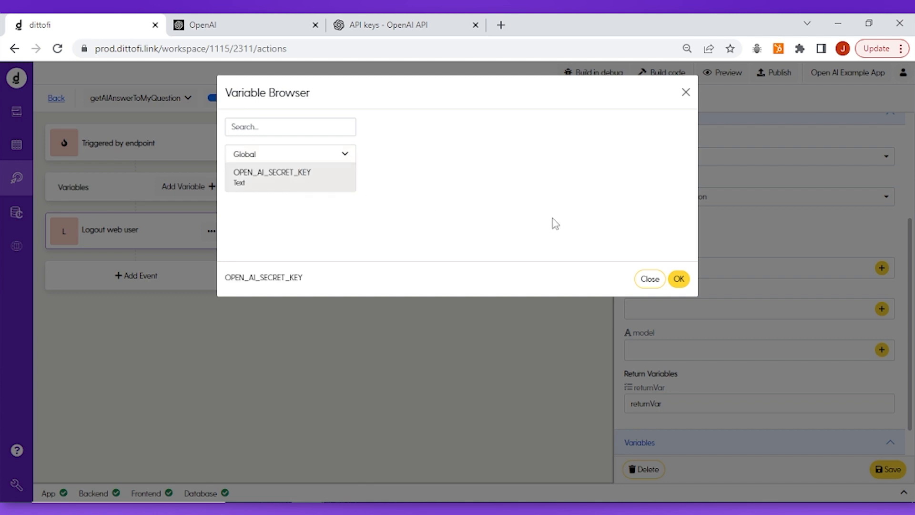
{"action": "left_click", "coordinate": [679, 280]}
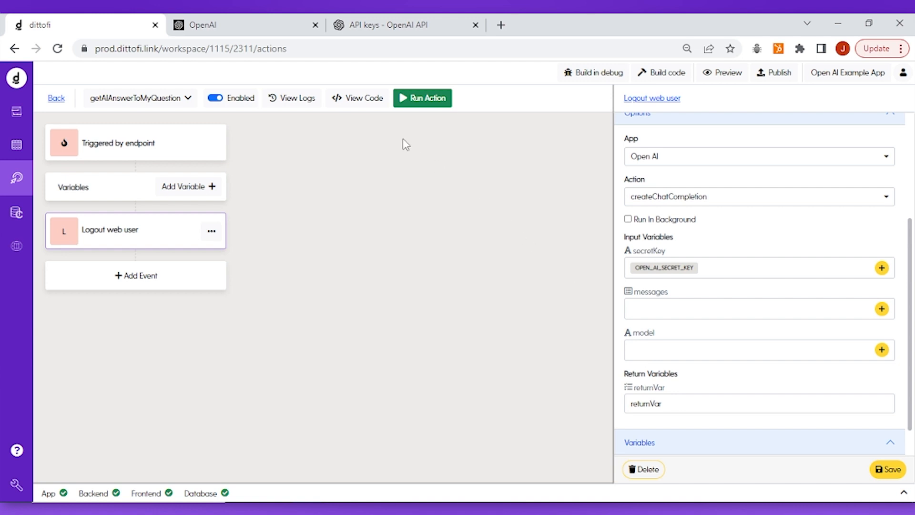
Step: Switch to the OpenAI website, dismiss the secret key dialog, and go to the Models page of the developer documentation
{"action": "left_click", "coordinate": [362, 19]}
{"action": "left_click", "coordinate": [600, 349]}
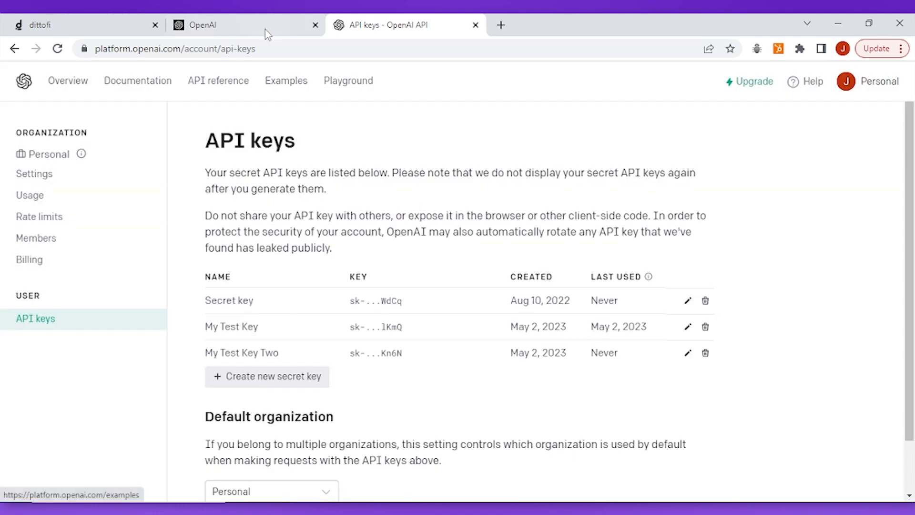
{"action": "left_click", "coordinate": [265, 30]}
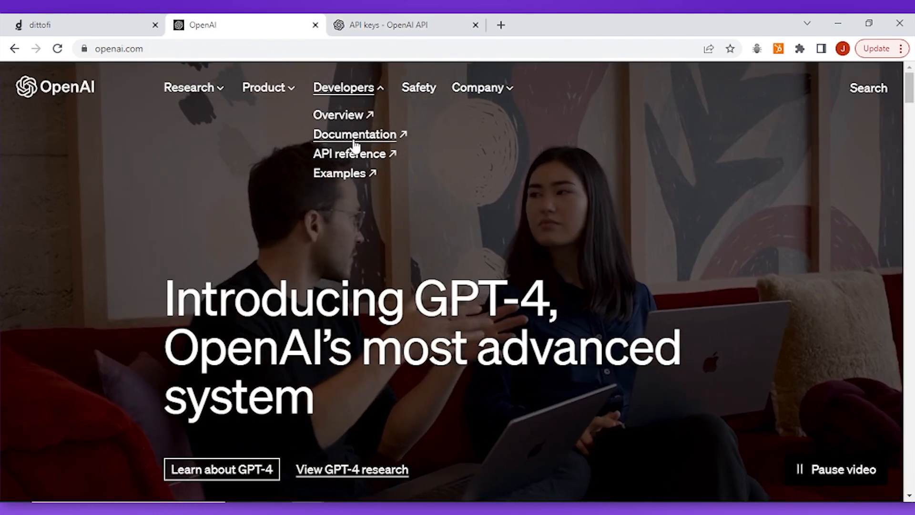
{"action": "left_click", "coordinate": [355, 142]}
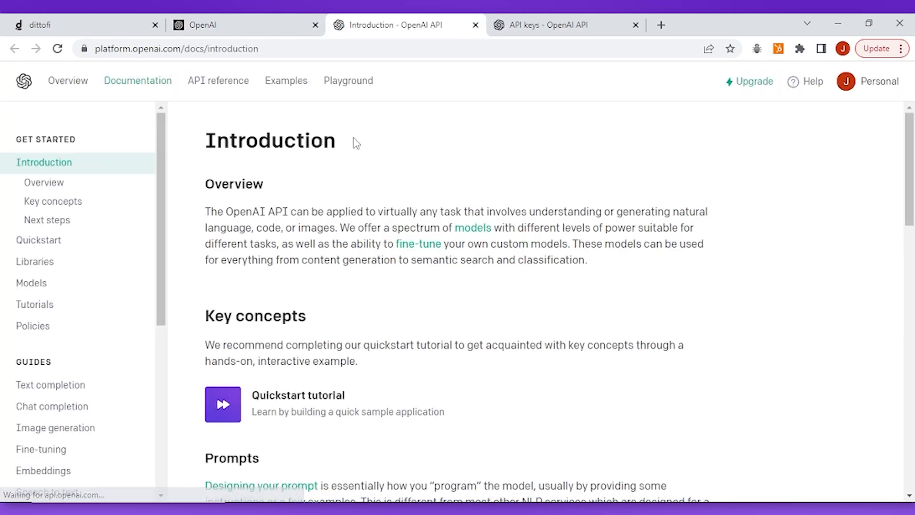
{"action": "left_click", "coordinate": [47, 285]}
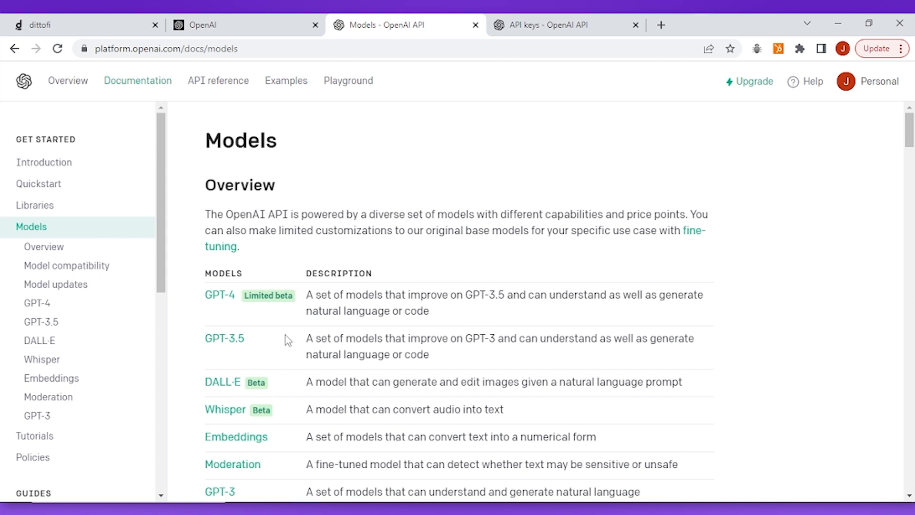
Step: Copy the model name gpt-3.5-turbo from the GPT-3.5 section of the Models documentation
{"action": "scroll", "coordinate": [285, 339], "scroll_direction": "down", "scroll_amount": 3}
{"action": "scroll", "coordinate": [285, 340], "scroll_direction": "up", "scroll_amount": 1}
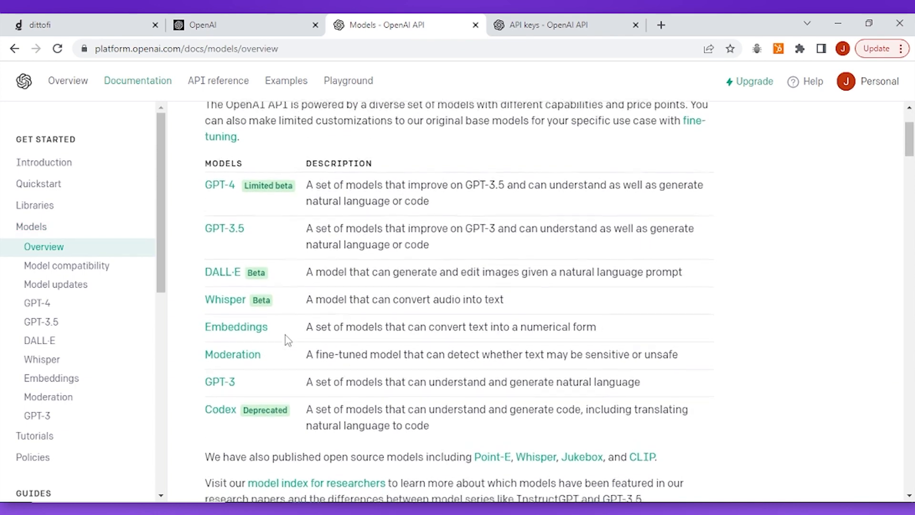
{"action": "left_click", "coordinate": [234, 244]}
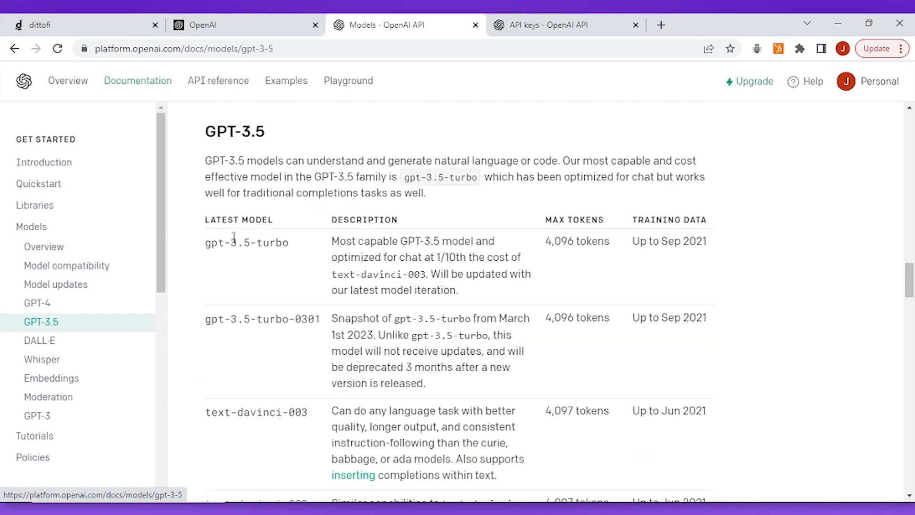
{"action": "left_click_drag", "start_coordinate": [205, 245], "coordinate": [290, 256]}
{"action": "key", "text": "ctrl+c"}
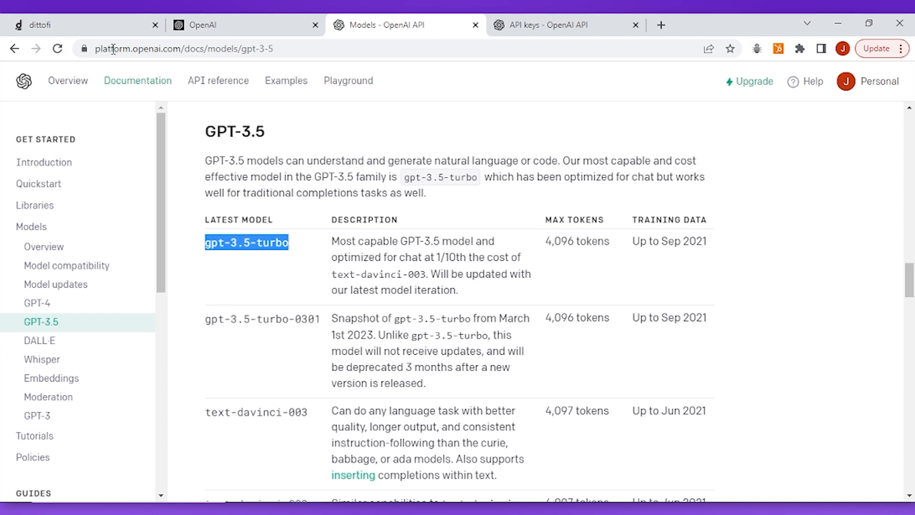
Step: Switch back to Dittofi and create a Text global variable named OPEN_AI_MODEL with the expression gpt-3.5-turbo
{"action": "left_click", "coordinate": [102, 33]}
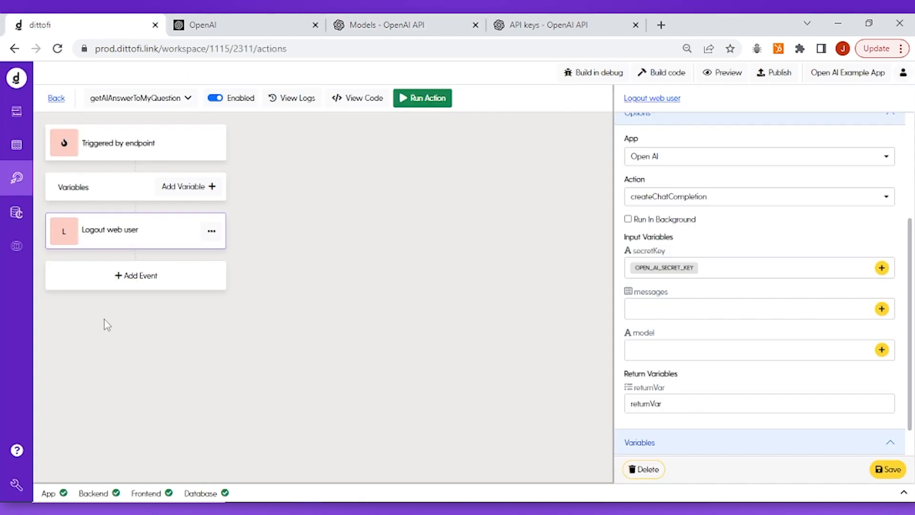
{"action": "left_click", "coordinate": [20, 486]}
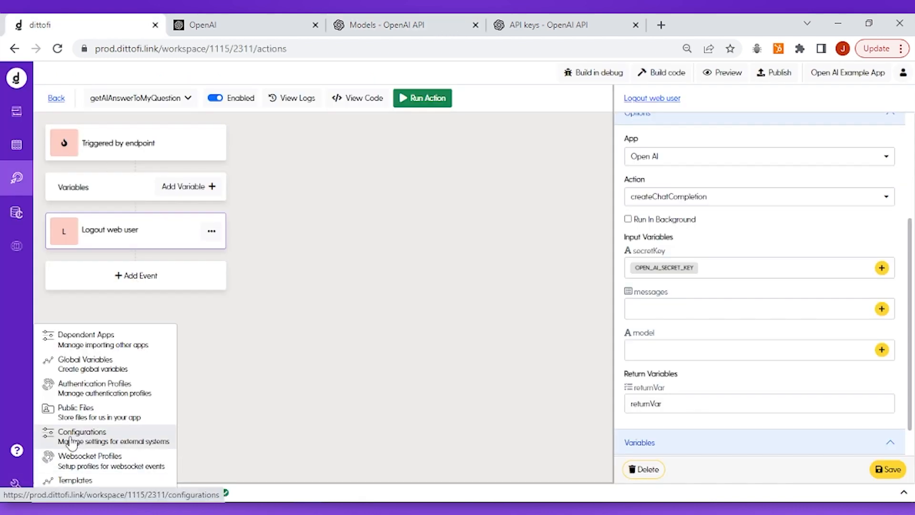
{"action": "left_click", "coordinate": [102, 376]}
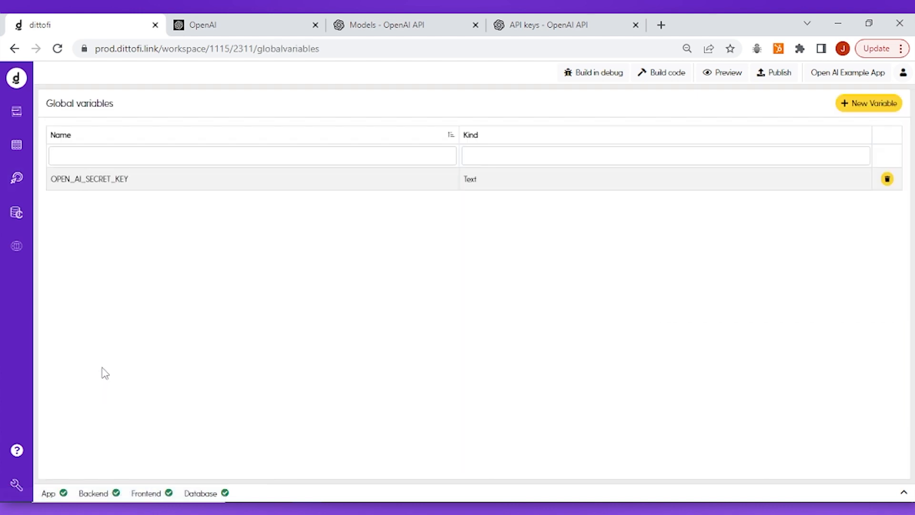
{"action": "left_click", "coordinate": [853, 103]}
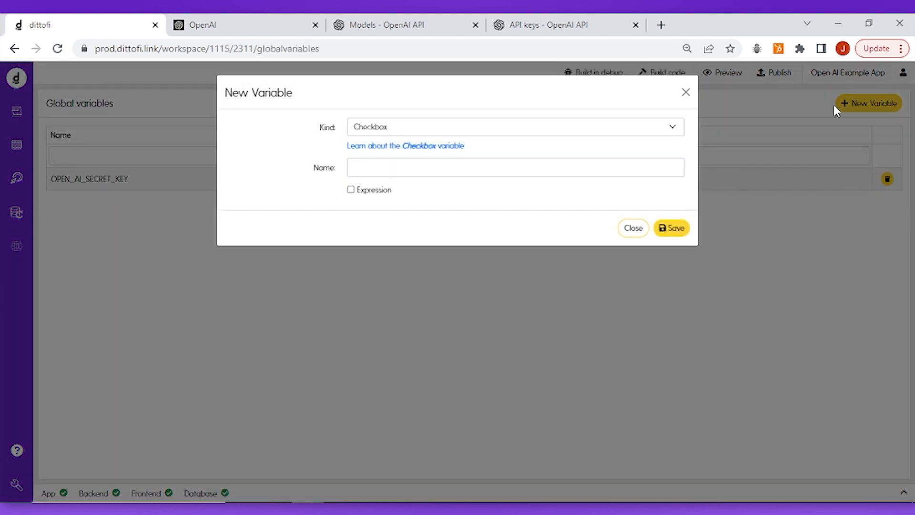
{"action": "left_click", "coordinate": [637, 126]}
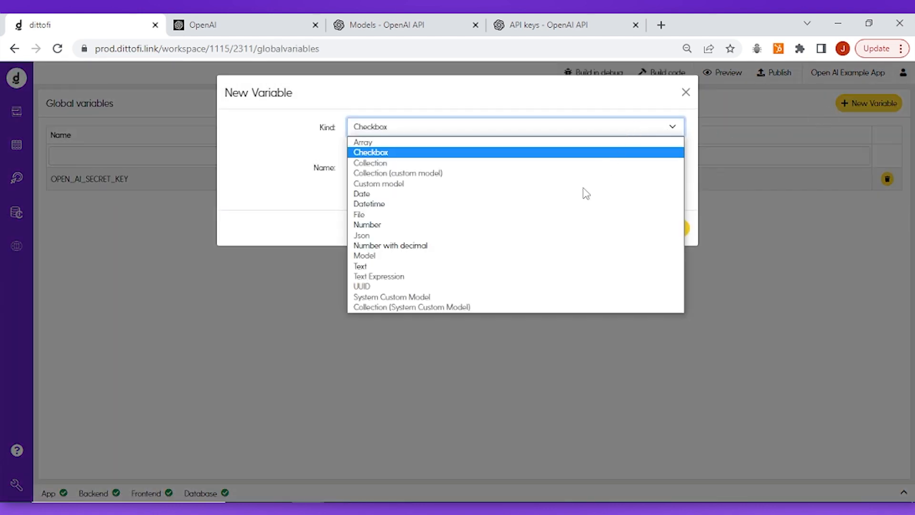
{"action": "left_click", "coordinate": [528, 266]}
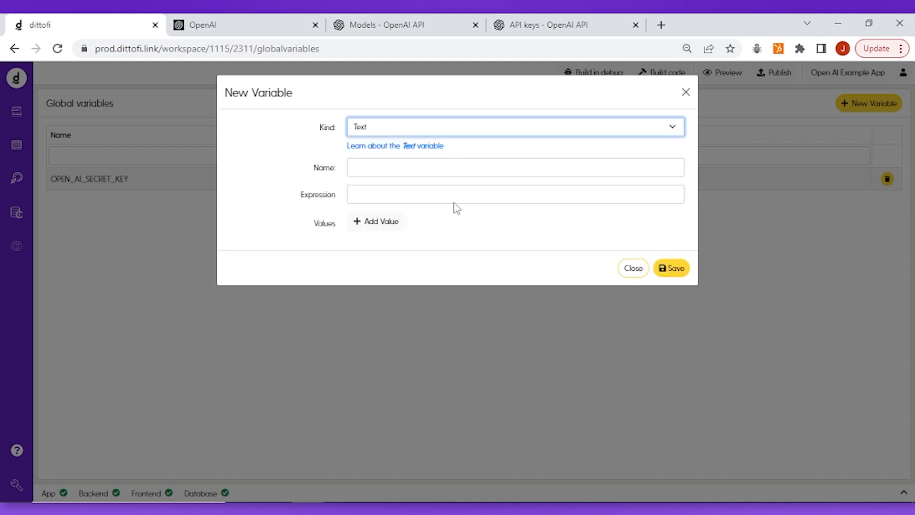
{"action": "left_click", "coordinate": [429, 169]}
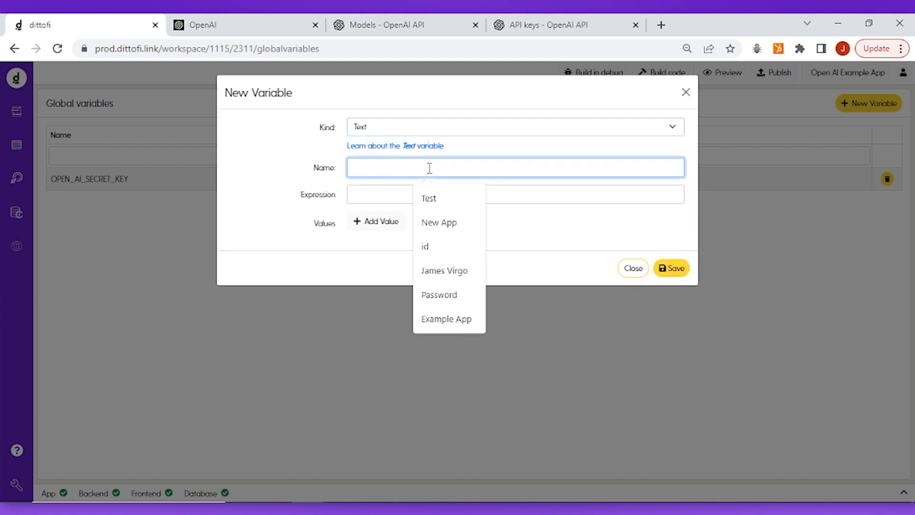
{"action": "type", "text": "OPEN_AI_MODEL"}
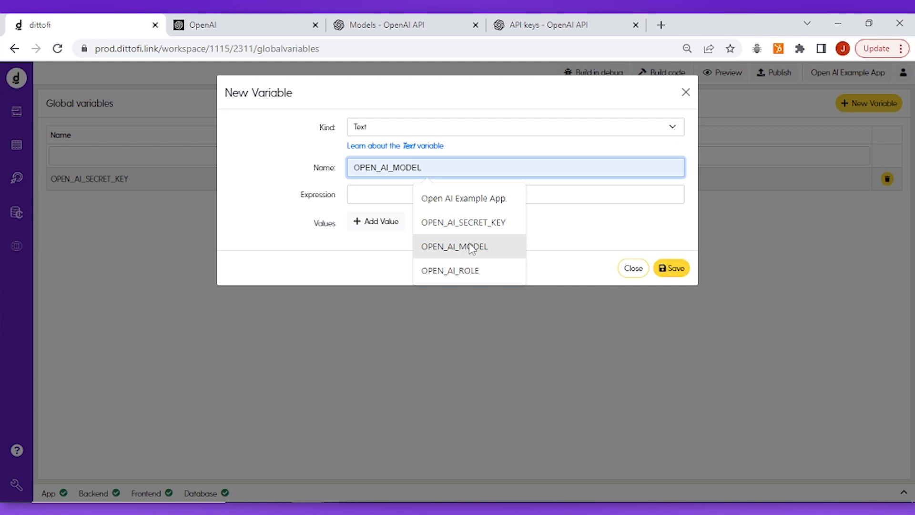
{"action": "left_click", "coordinate": [469, 245]}
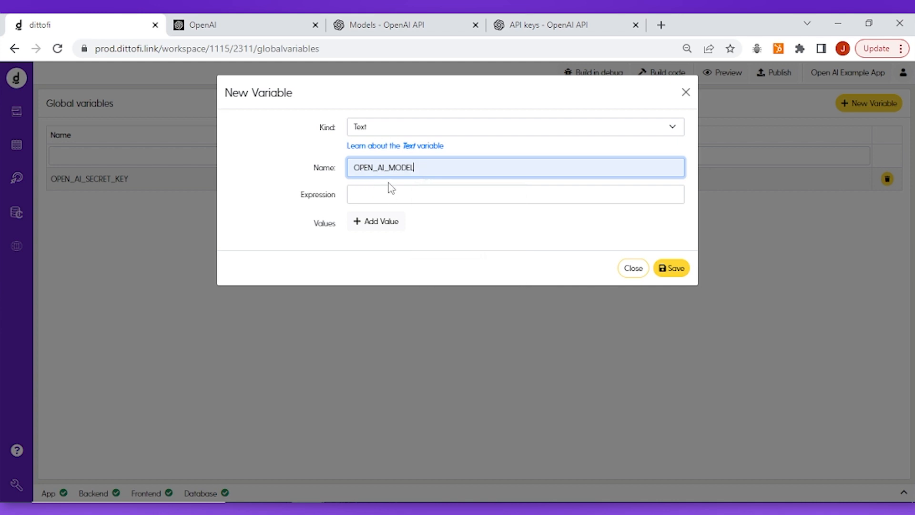
{"action": "left_click", "coordinate": [390, 195]}
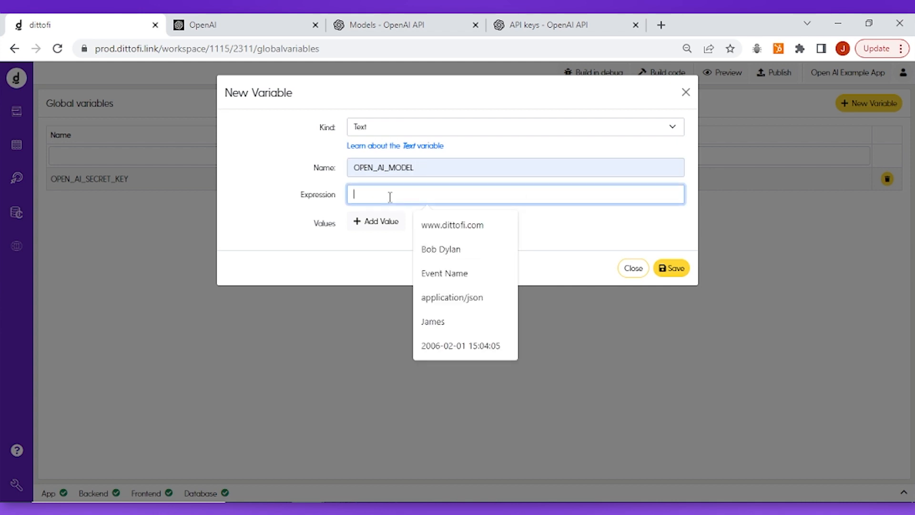
{"action": "key", "text": "ctrl+v"}
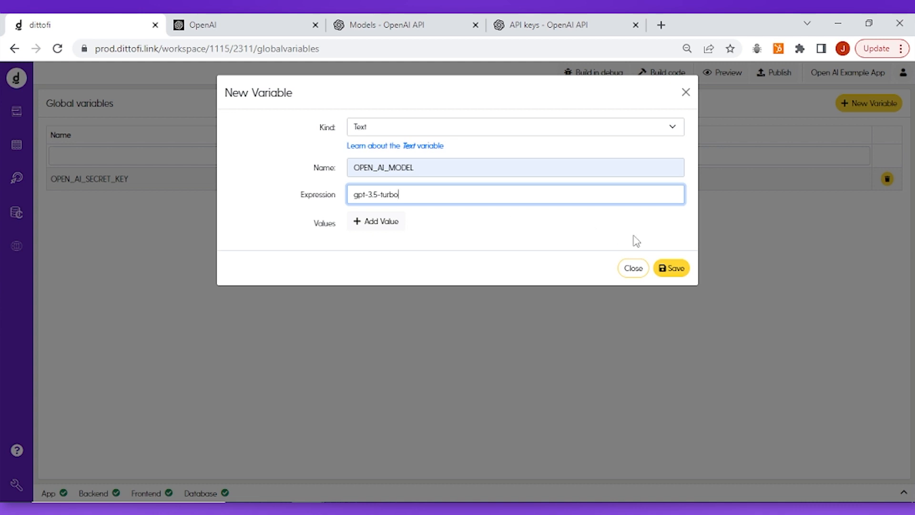
{"action": "left_click", "coordinate": [673, 269]}
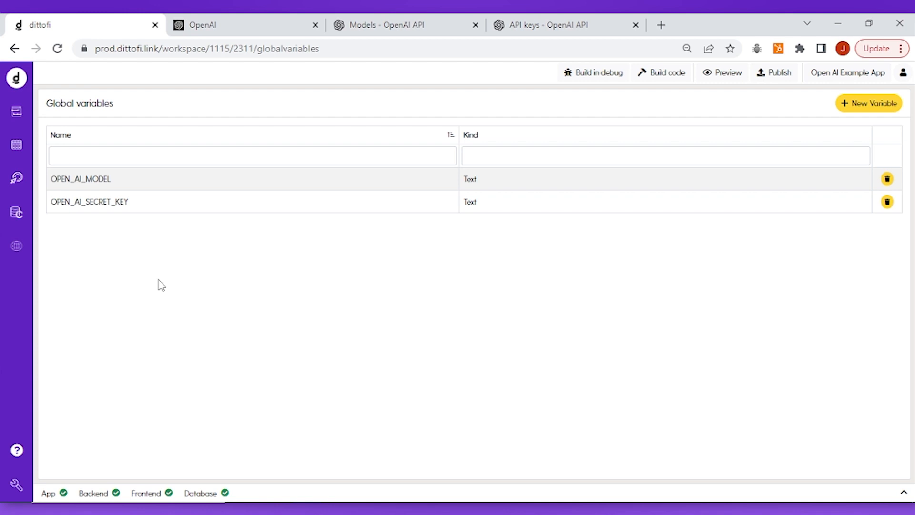
Step: Return to the getAIAnswerToMyQuestion action and assign the global variable OPEN_AI_MODEL to the event's model input
{"action": "left_click", "coordinate": [17, 178]}
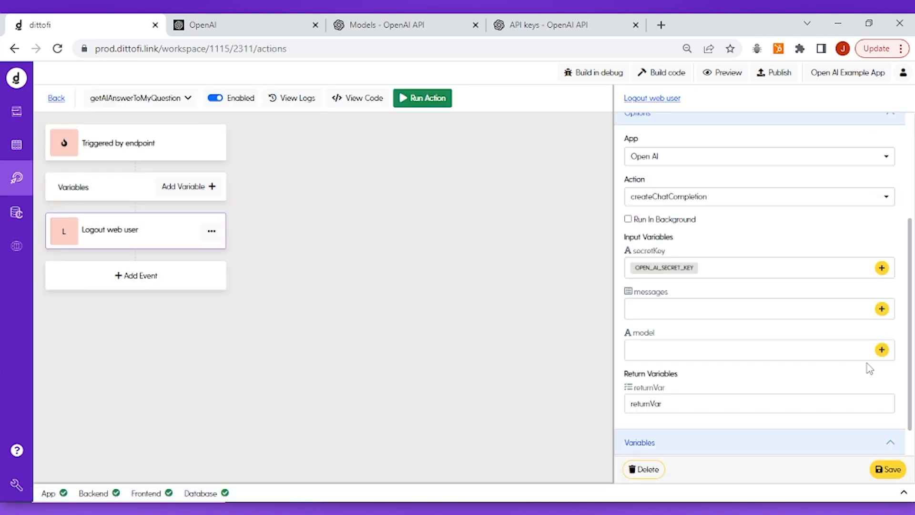
{"action": "left_click", "coordinate": [882, 351]}
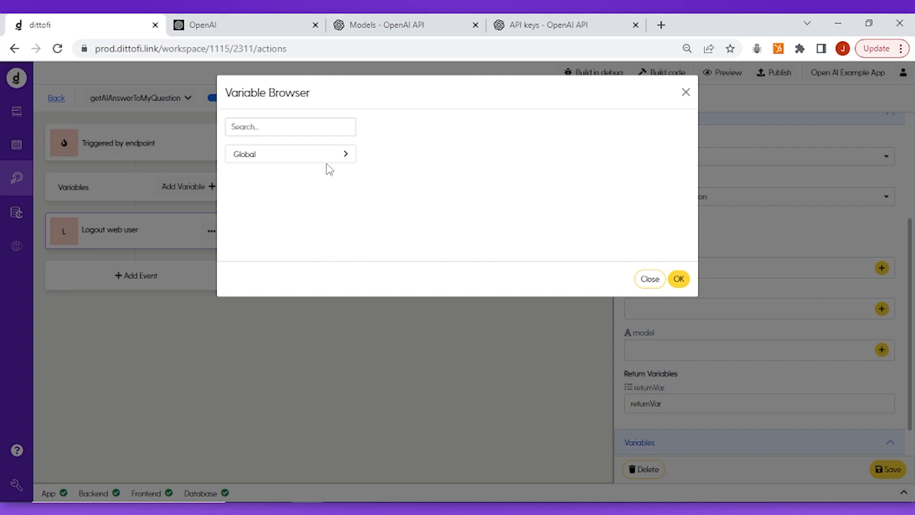
{"action": "left_click", "coordinate": [321, 159]}
{"action": "left_click", "coordinate": [318, 187]}
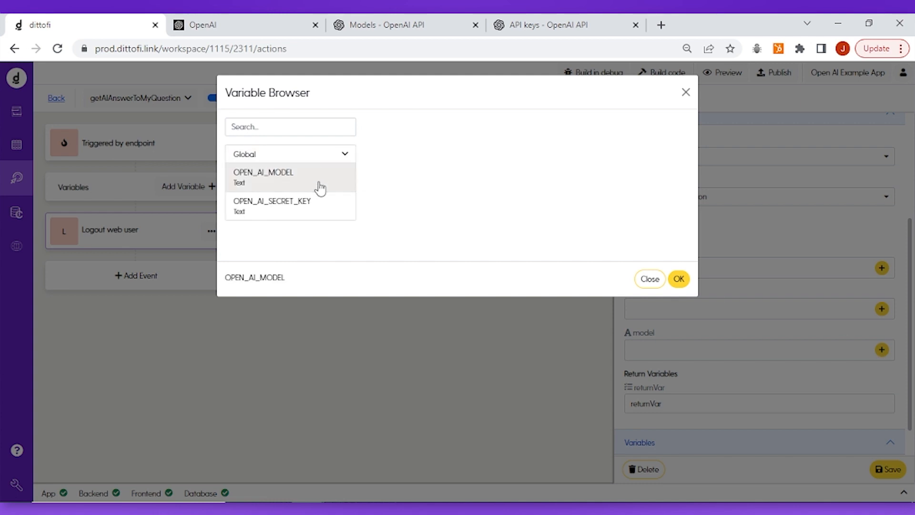
{"action": "left_click", "coordinate": [681, 280]}
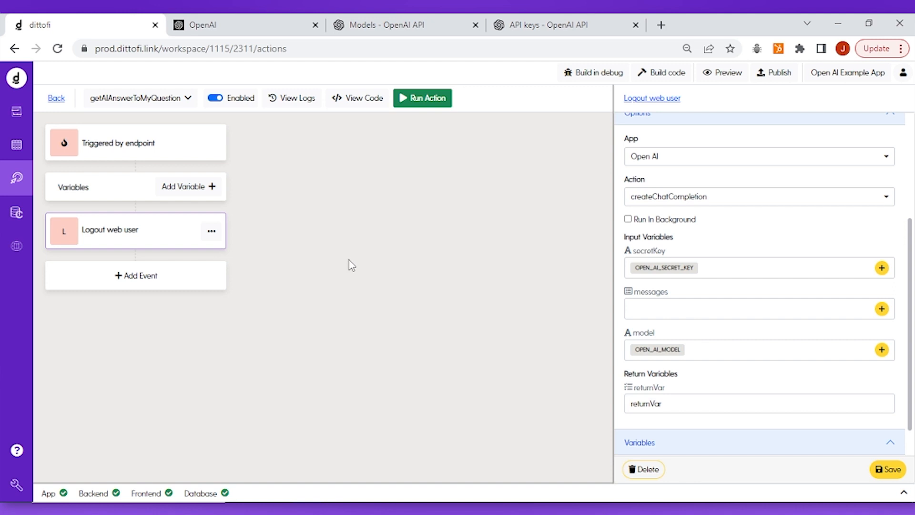
Step: Add an action variable of kind Collection (custom model) named Messages, based on the custom model openai_chatMessage
{"action": "left_click", "coordinate": [207, 190]}
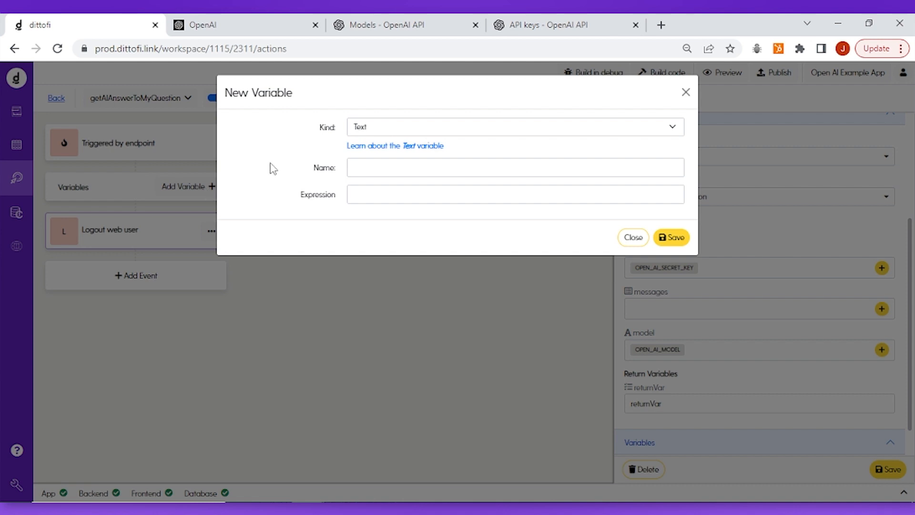
{"action": "left_click", "coordinate": [372, 133]}
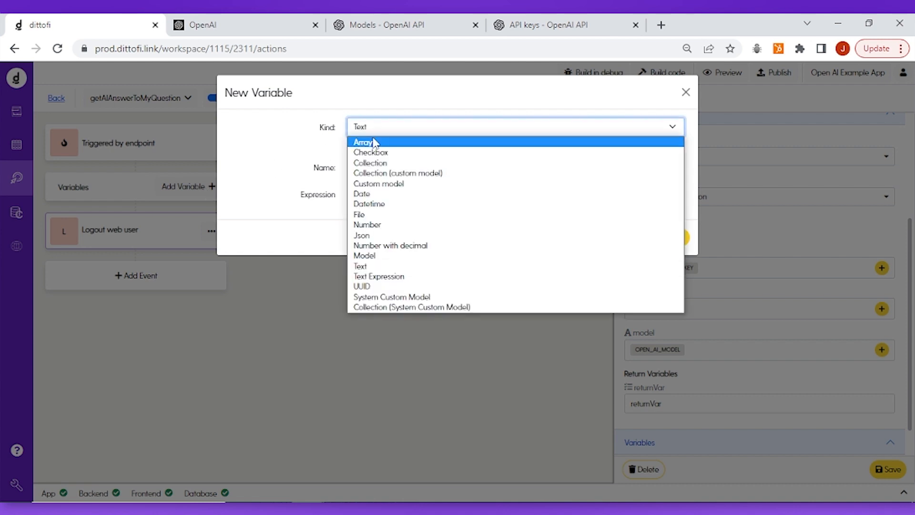
{"action": "left_click", "coordinate": [381, 174]}
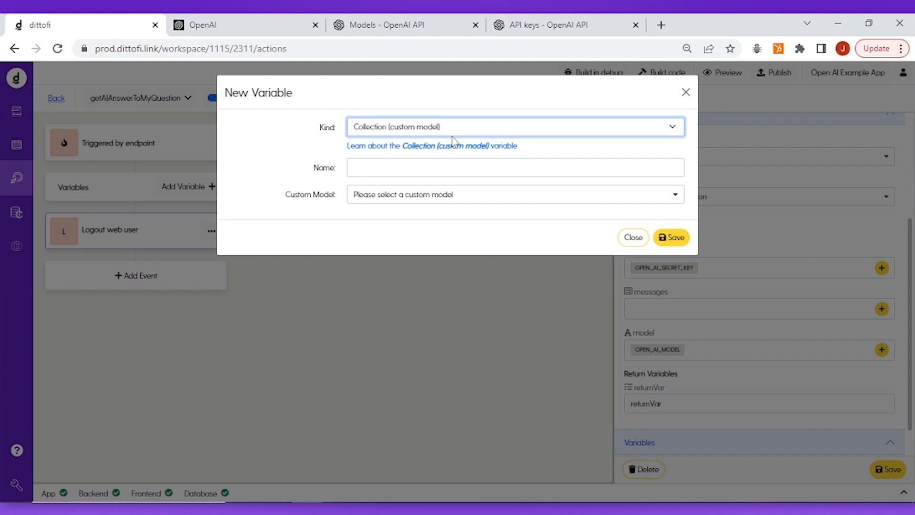
{"action": "left_click", "coordinate": [444, 170]}
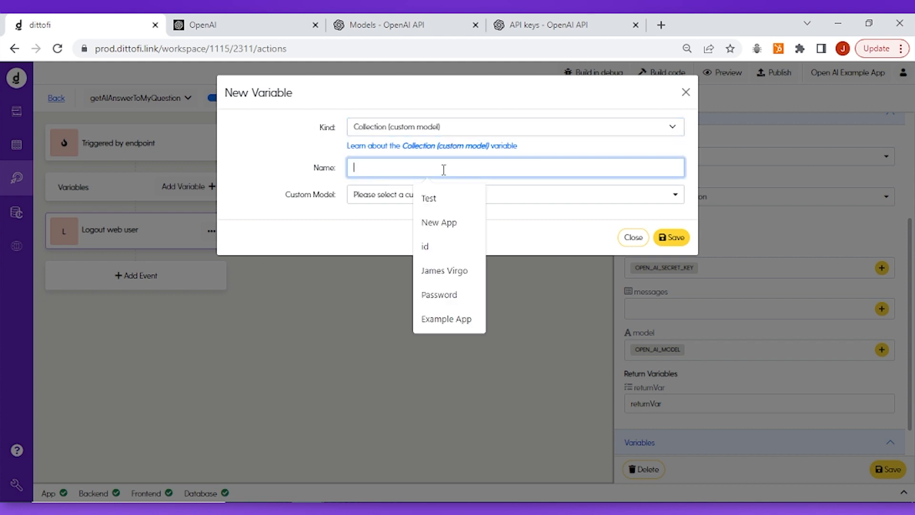
{"action": "type", "text": "Message"}
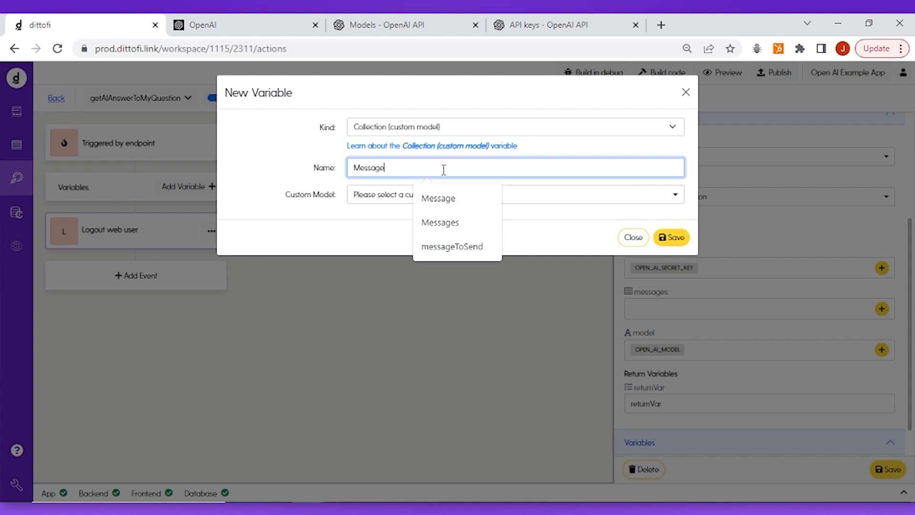
{"action": "type", "text": "s"}
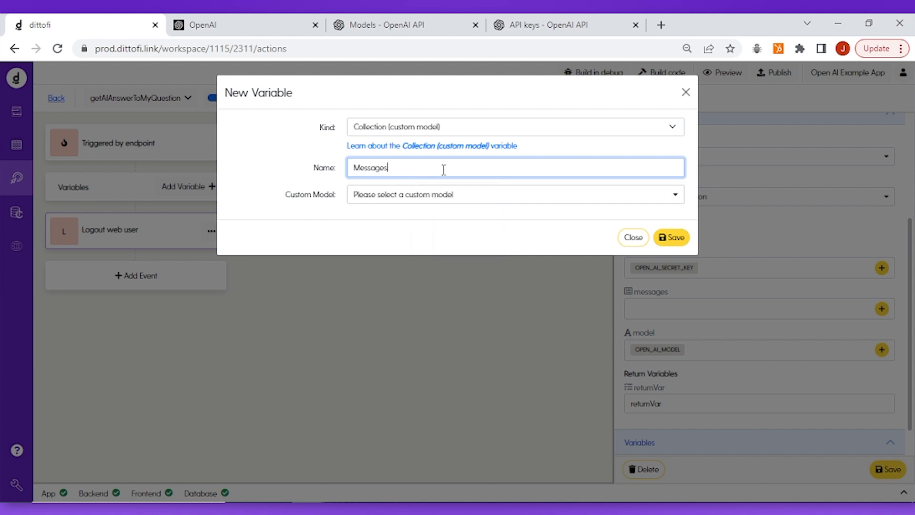
{"action": "left_click", "coordinate": [401, 198]}
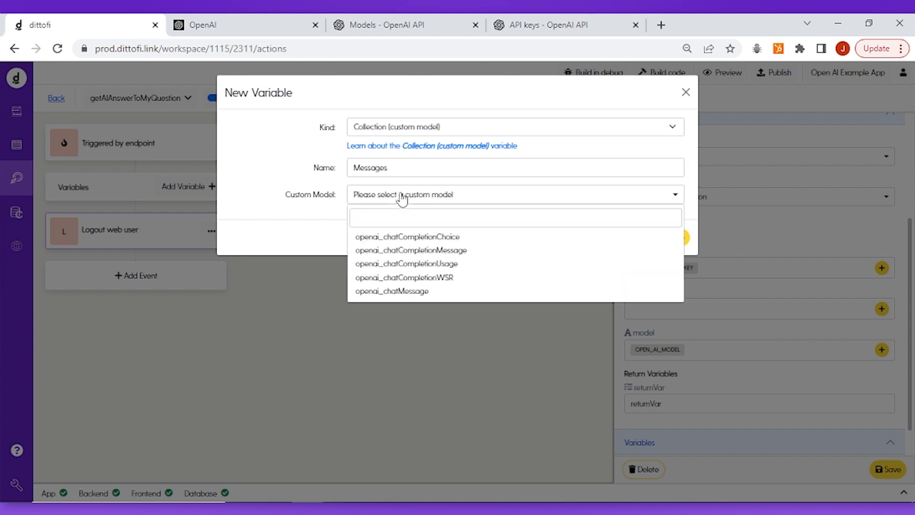
{"action": "left_click", "coordinate": [394, 213]}
{"action": "type", "text": "openai"}
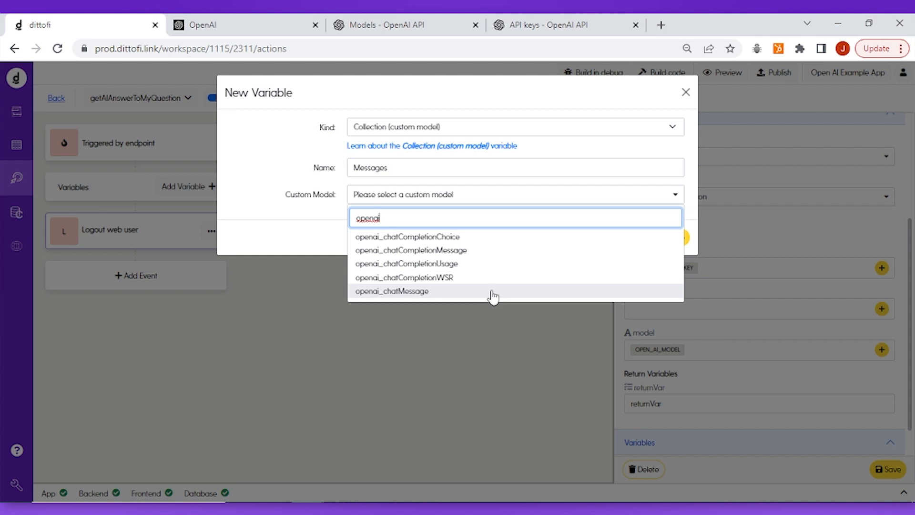
{"action": "left_click", "coordinate": [414, 292]}
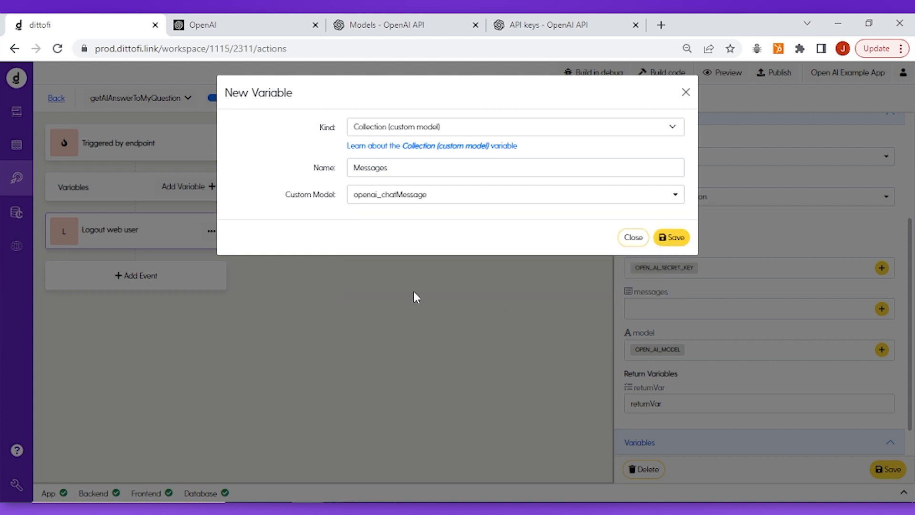
{"action": "left_click", "coordinate": [674, 241]}
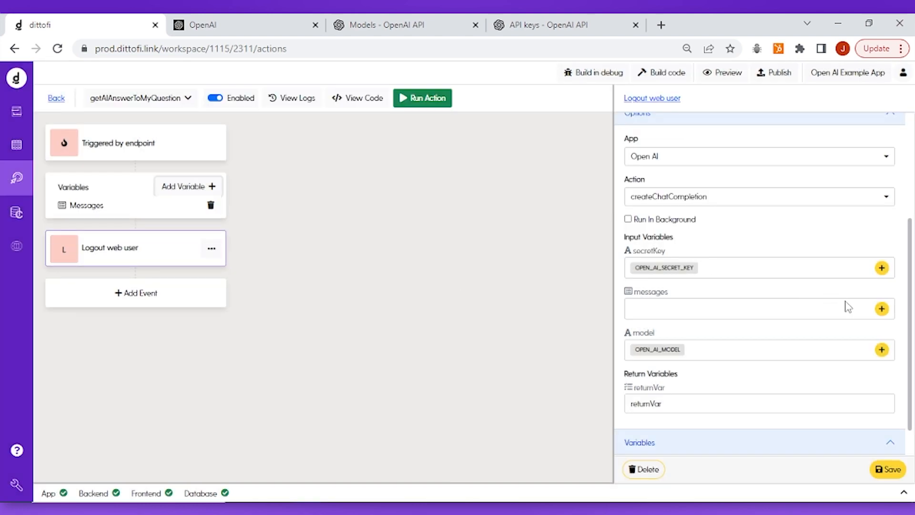
Step: Assign the action variable Messages to the event's messages input and save the event
{"action": "left_click", "coordinate": [882, 309]}
{"action": "left_click", "coordinate": [318, 158]}
{"action": "left_click", "coordinate": [311, 181]}
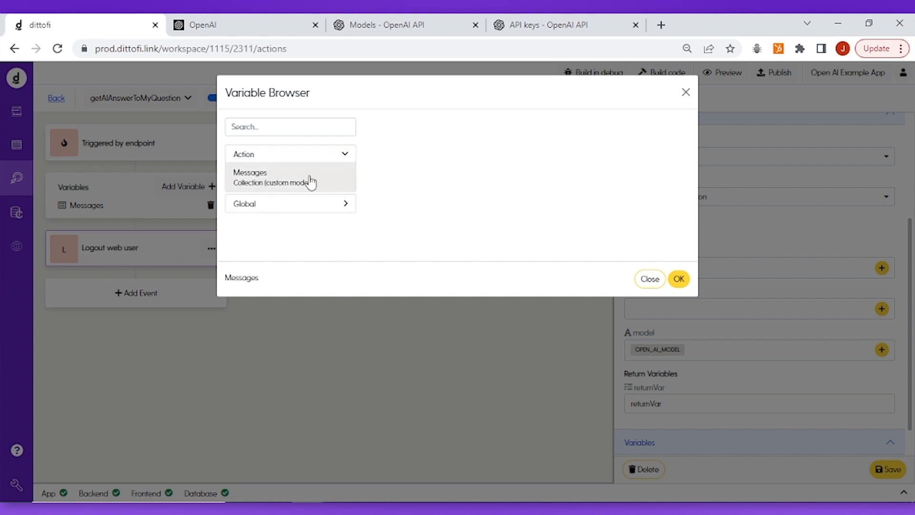
{"action": "left_click", "coordinate": [679, 279]}
{"action": "left_click", "coordinate": [889, 470]}
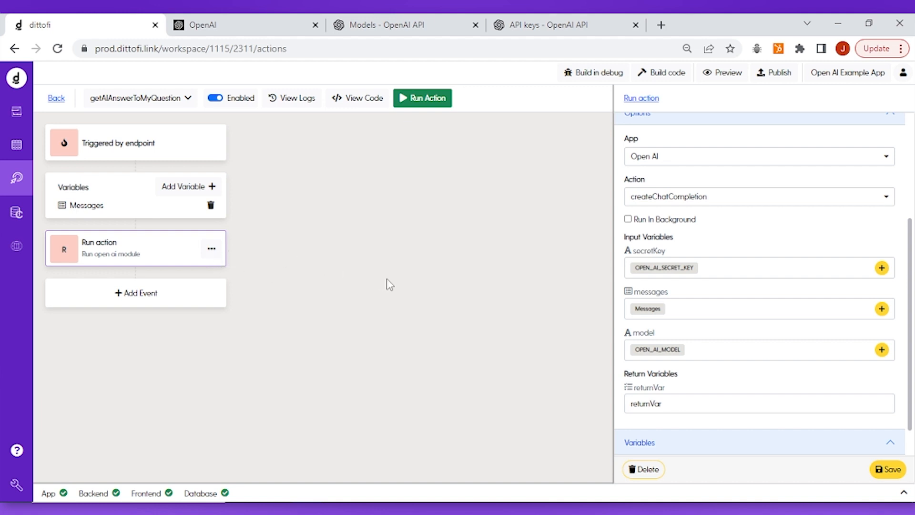
Step: Add an action variable of kind Custom model named Message, based on the custom model openai_chatMessage
{"action": "left_click", "coordinate": [206, 189]}
{"action": "left_click", "coordinate": [409, 133]}
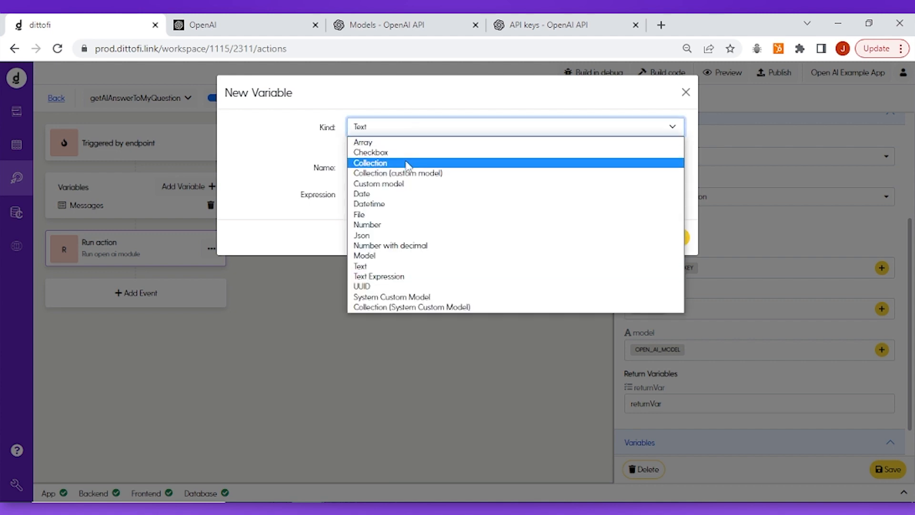
{"action": "left_click", "coordinate": [408, 164]}
{"action": "left_click", "coordinate": [400, 126]}
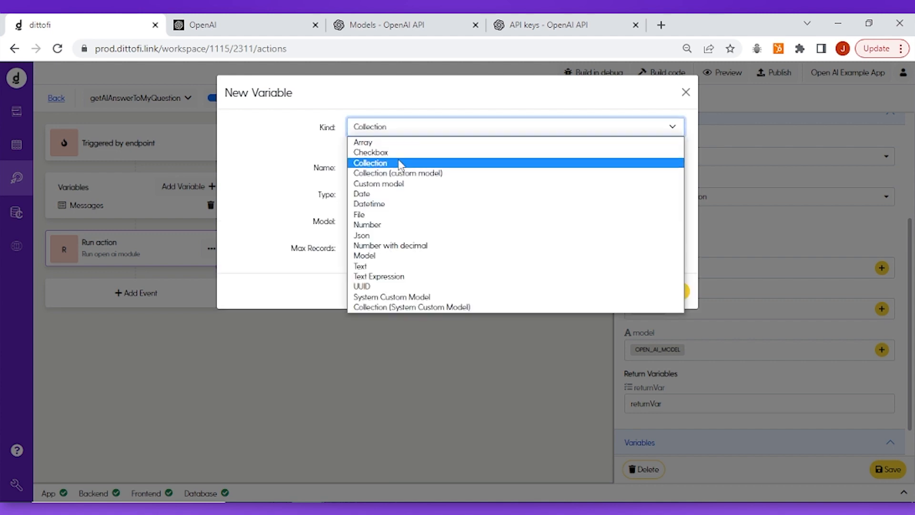
{"action": "left_click", "coordinate": [398, 184]}
{"action": "left_click", "coordinate": [386, 173]}
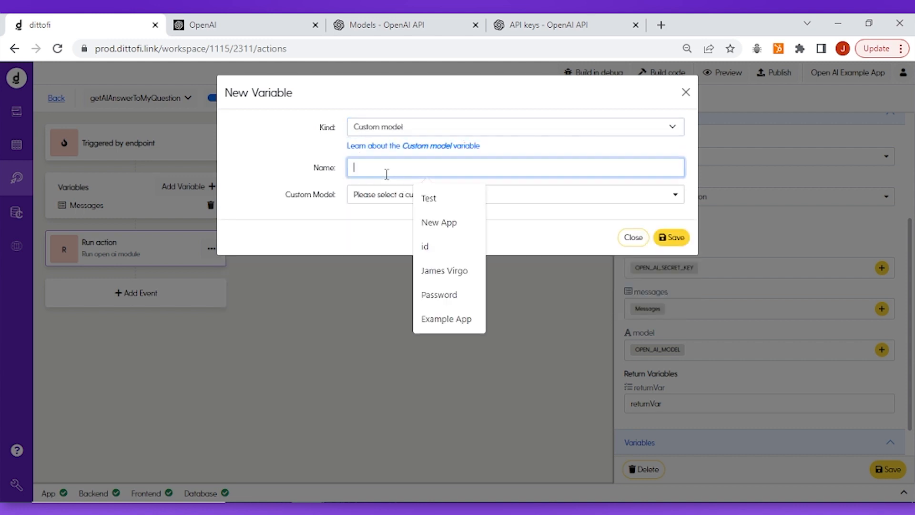
{"action": "type", "text": "Message"}
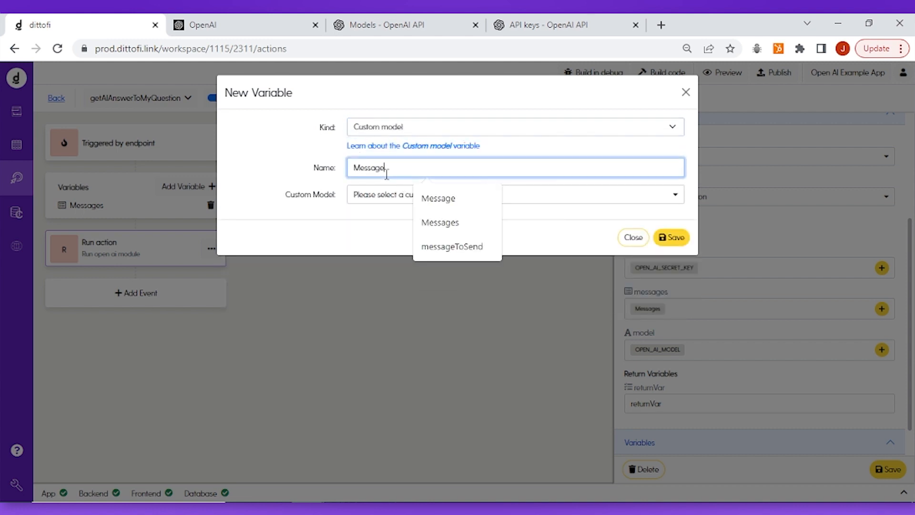
{"action": "left_click", "coordinate": [385, 196]}
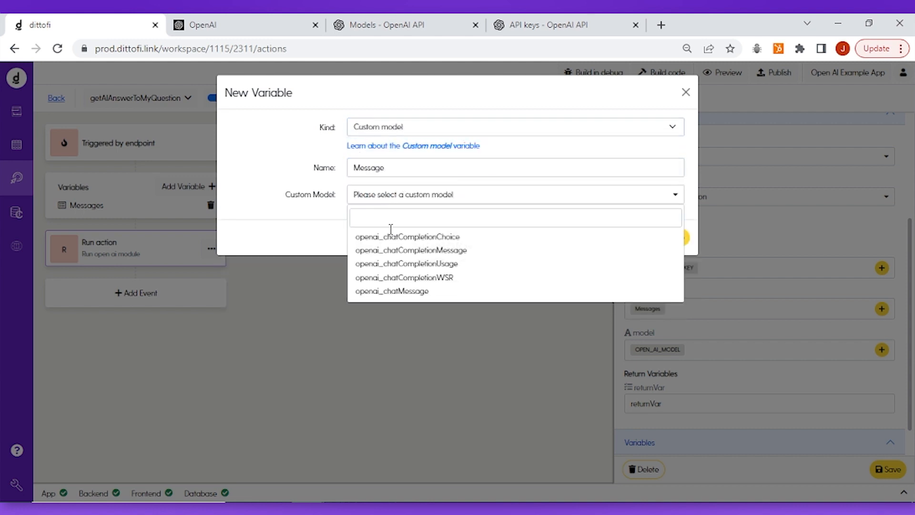
{"action": "left_click", "coordinate": [402, 291]}
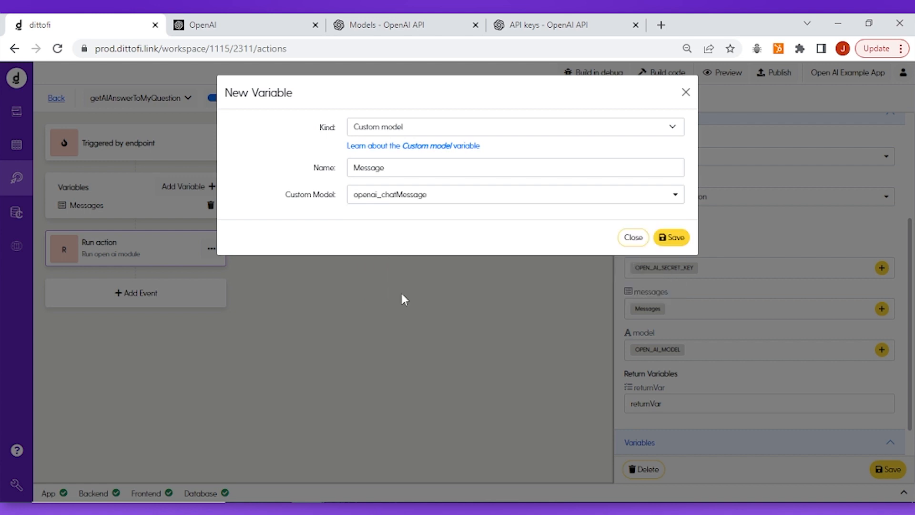
{"action": "left_click", "coordinate": [670, 238]}
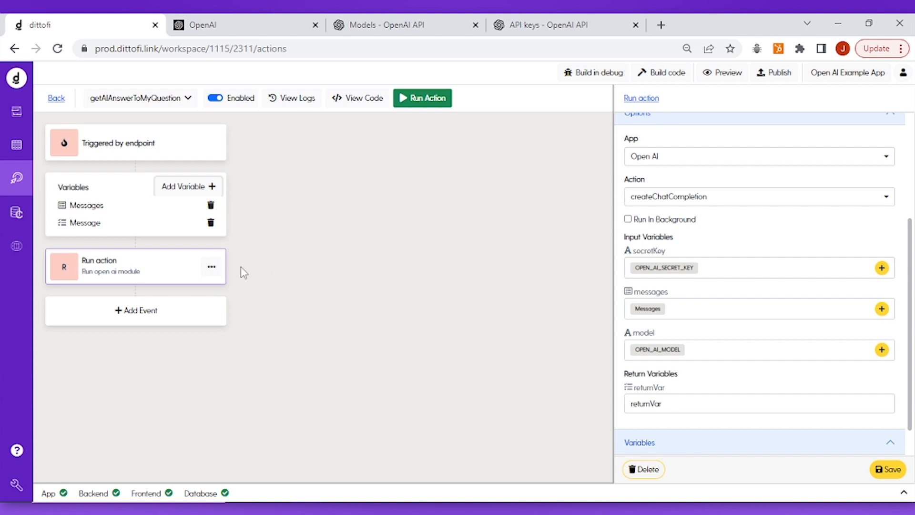
Step: Insert an Append event above the Run action event, described as "Create my list of messages to send to open AI"
{"action": "left_click", "coordinate": [212, 268]}
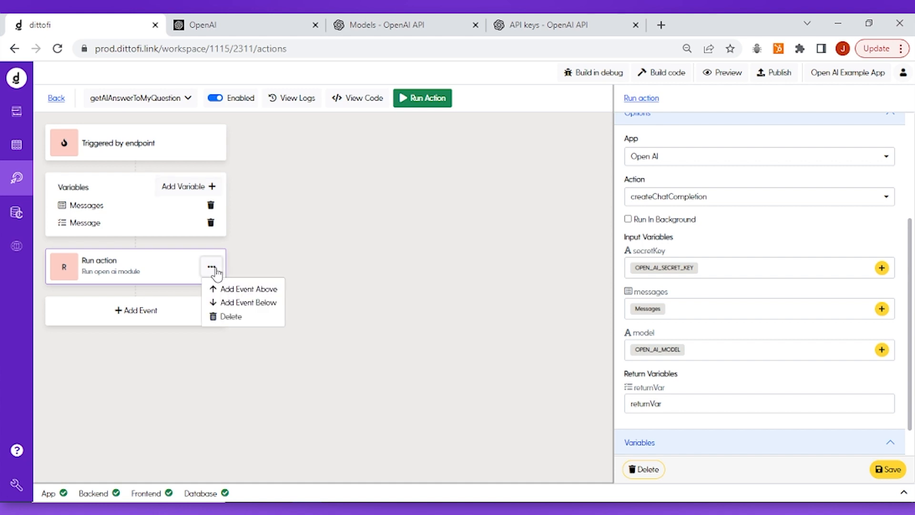
{"action": "left_click", "coordinate": [261, 291]}
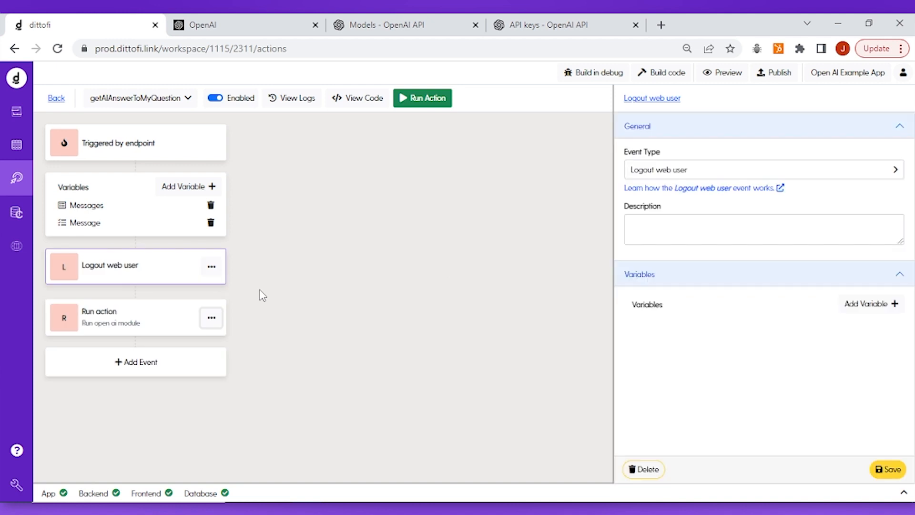
{"action": "left_click", "coordinate": [671, 175]}
{"action": "mouse_move", "coordinate": [672, 192]}
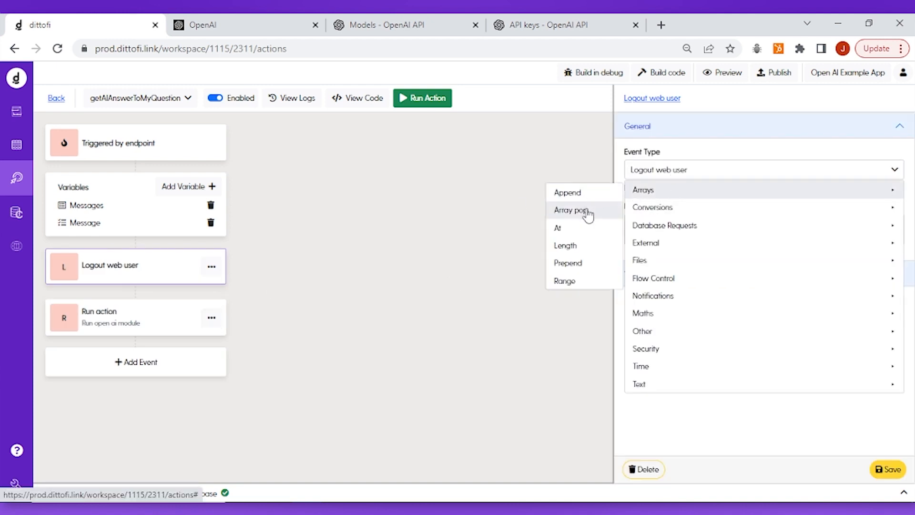
{"action": "left_click", "coordinate": [576, 196]}
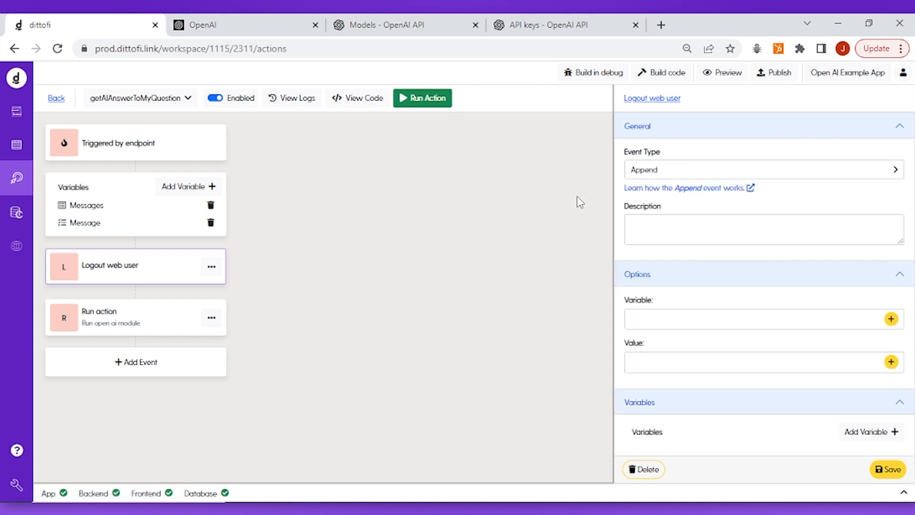
{"action": "left_click", "coordinate": [671, 224]}
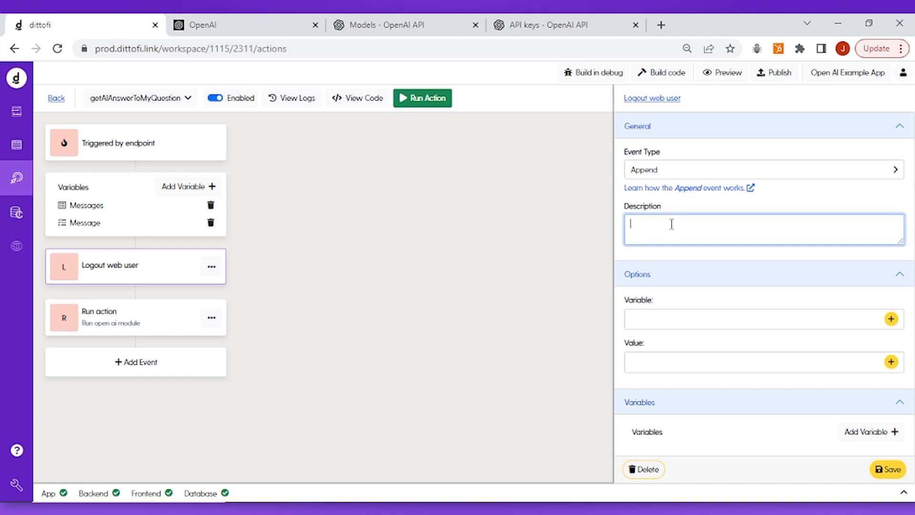
{"action": "type", "text": "Create my list of message"}
{"action": "key", "text": "BackSpace"}
{"action": "type", "text": "s to send to open AI"}
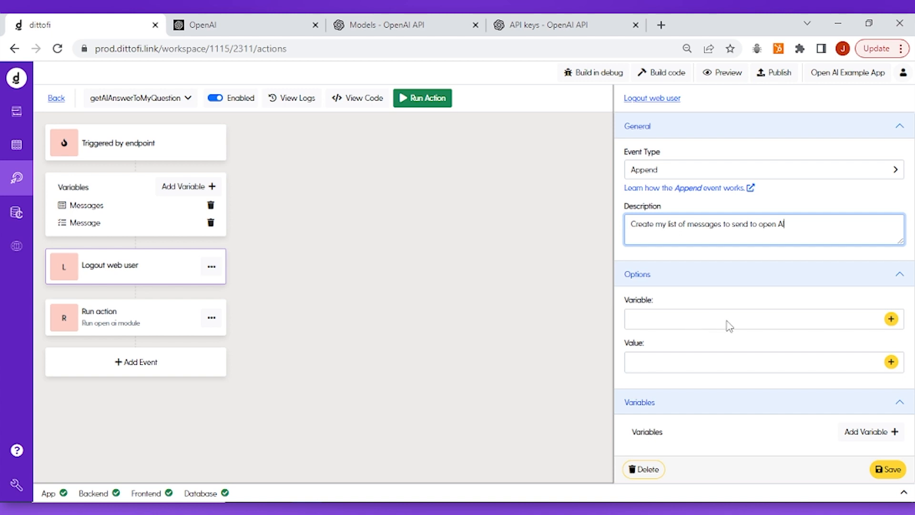
Step: Set the Append event's variable to Messages and its value to Message, and save the event
{"action": "left_click", "coordinate": [891, 319]}
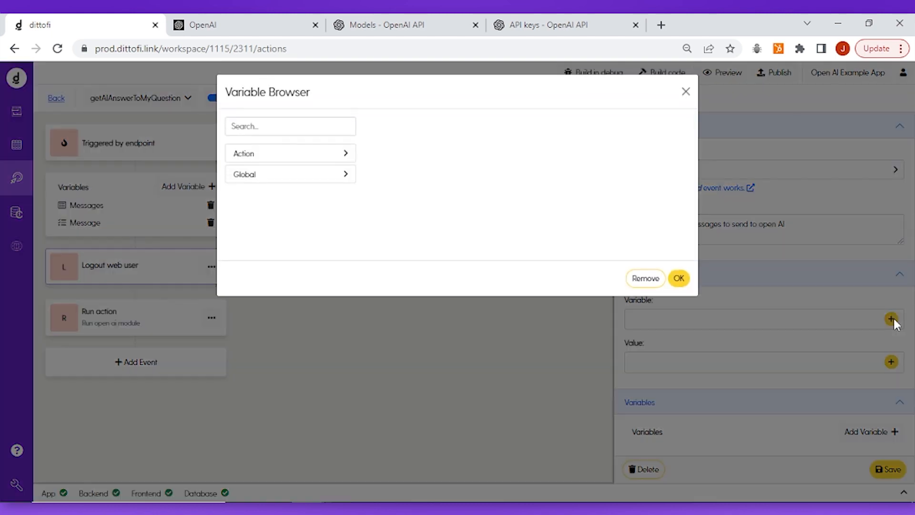
{"action": "left_click", "coordinate": [292, 159]}
{"action": "left_click", "coordinate": [294, 183]}
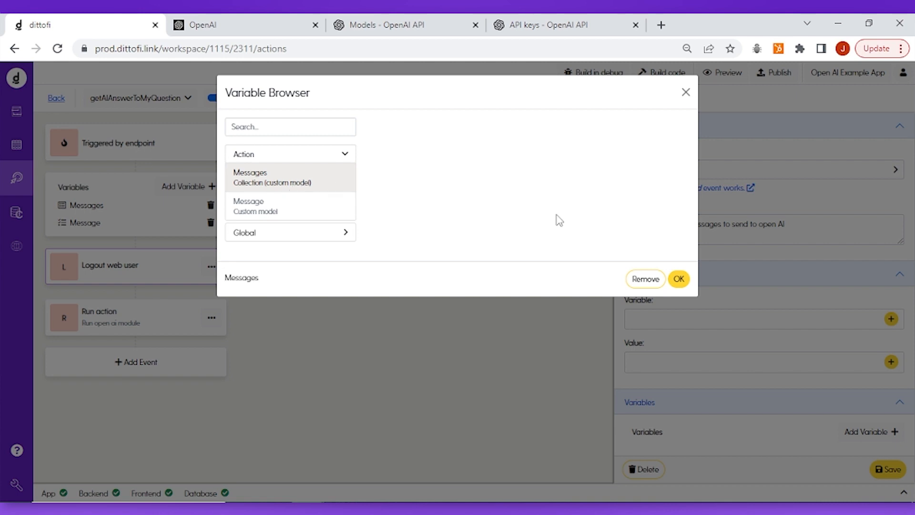
{"action": "left_click", "coordinate": [678, 279]}
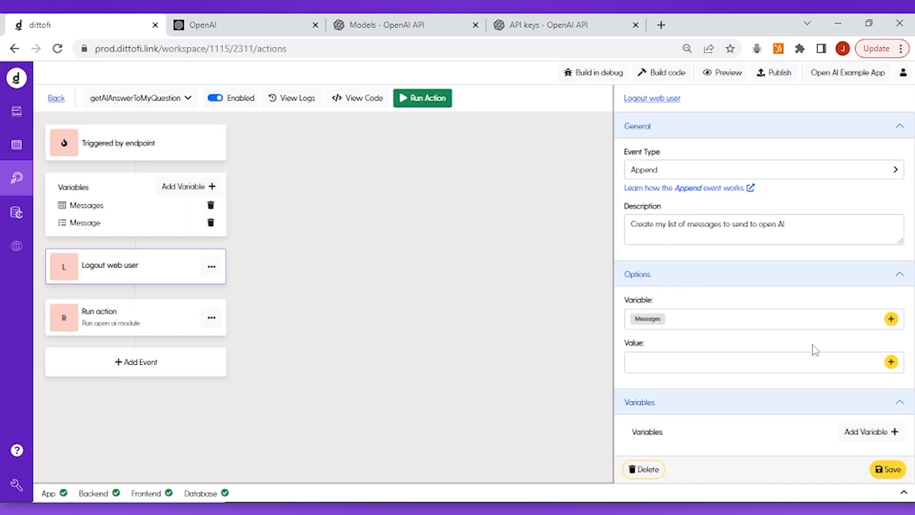
{"action": "left_click", "coordinate": [891, 362]}
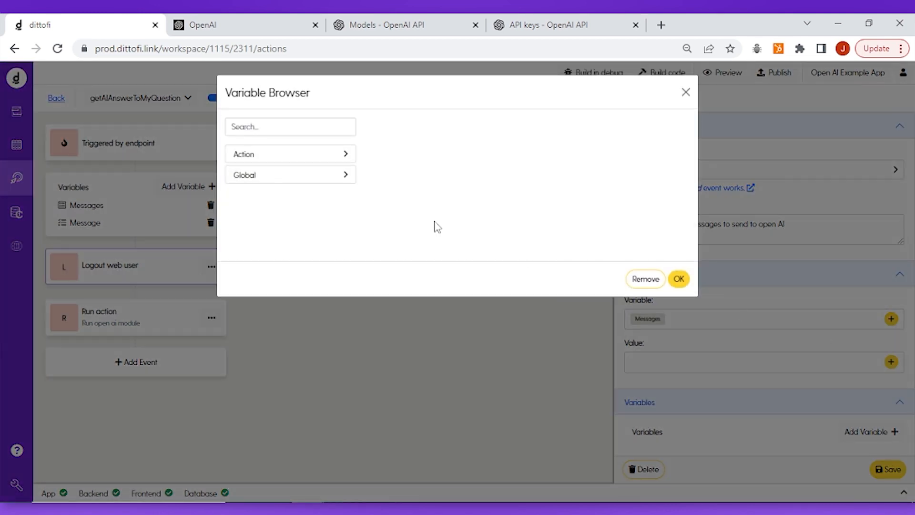
{"action": "left_click", "coordinate": [320, 159]}
{"action": "left_click", "coordinate": [319, 208]}
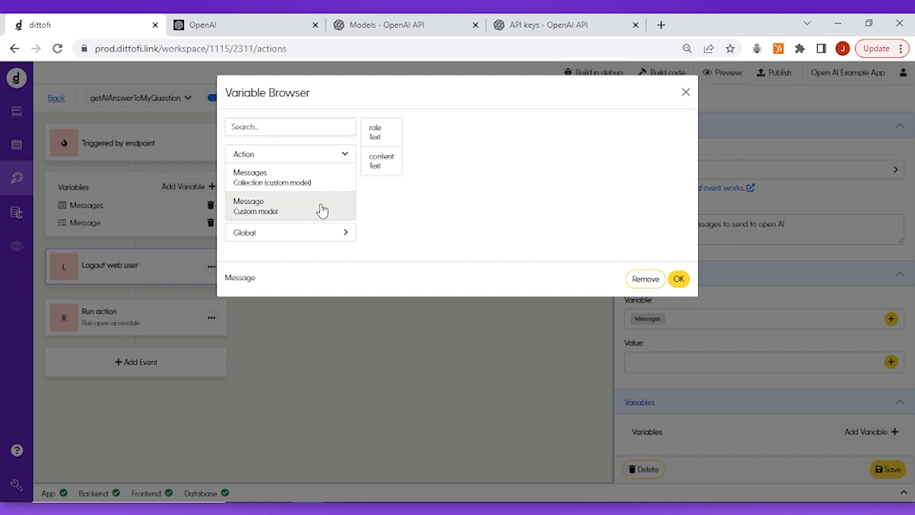
{"action": "left_click", "coordinate": [678, 279]}
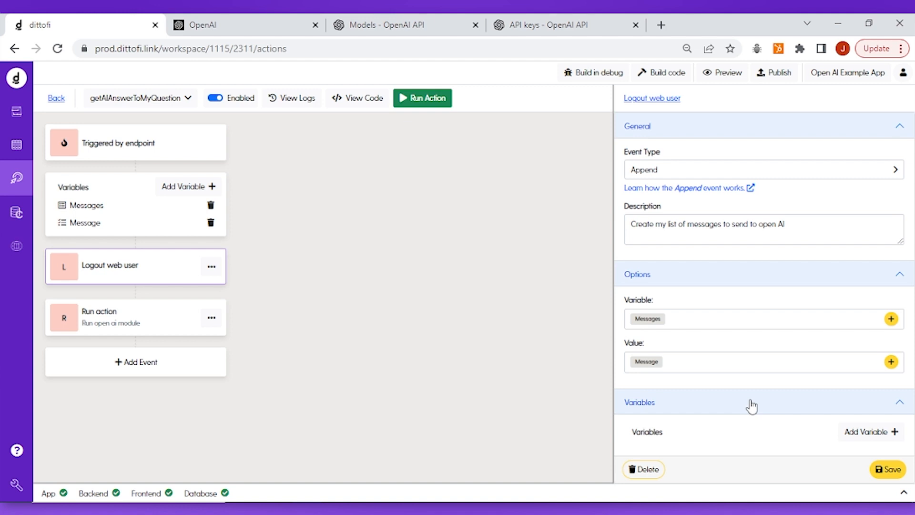
{"action": "left_click", "coordinate": [886, 471]}
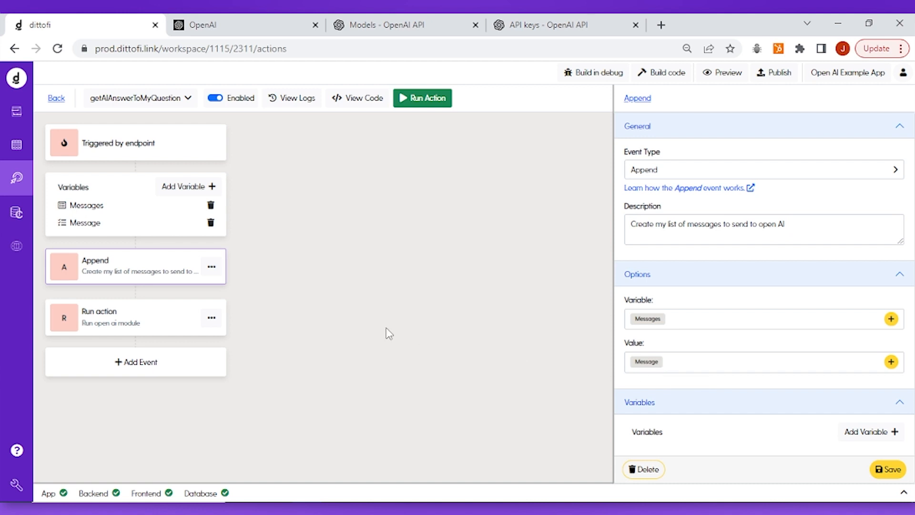
Step: Insert an Assign event above the Append event, described as "Create the single message to send to open AI"
{"action": "left_click", "coordinate": [213, 270]}
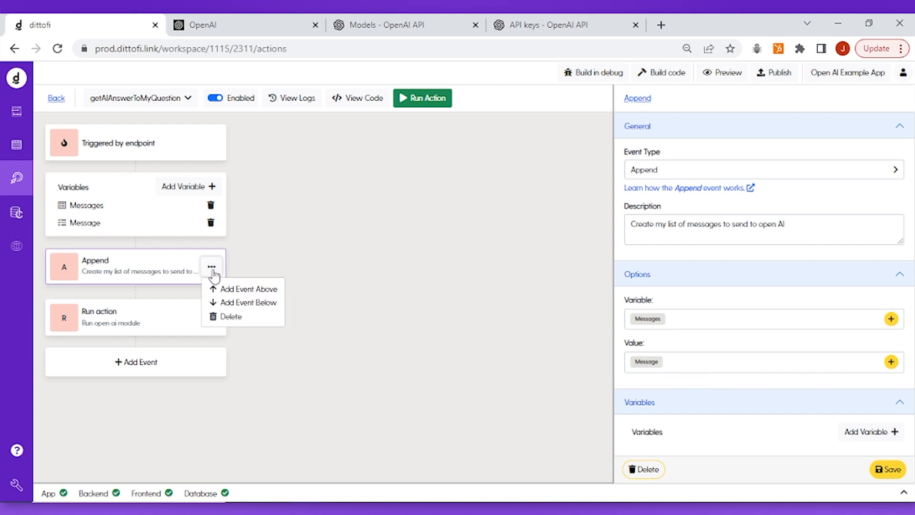
{"action": "left_click", "coordinate": [243, 291]}
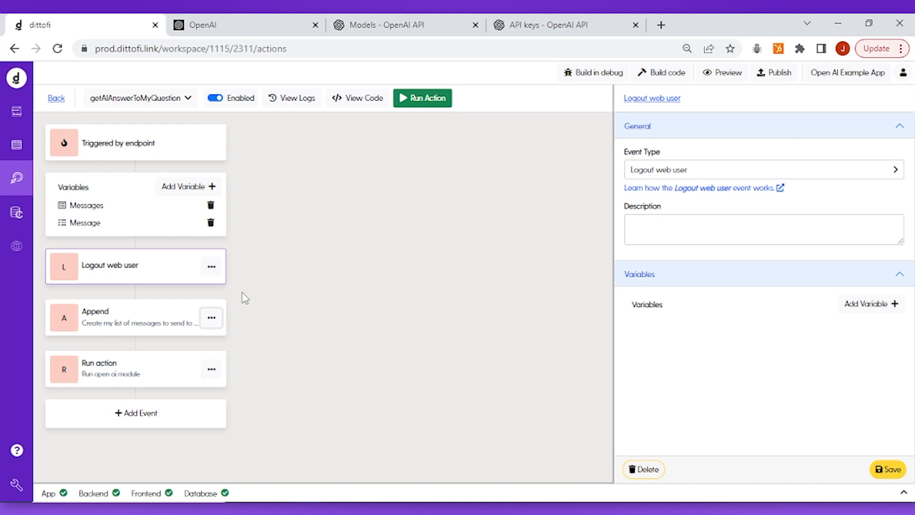
{"action": "left_click", "coordinate": [674, 176]}
{"action": "mouse_move", "coordinate": [680, 330]}
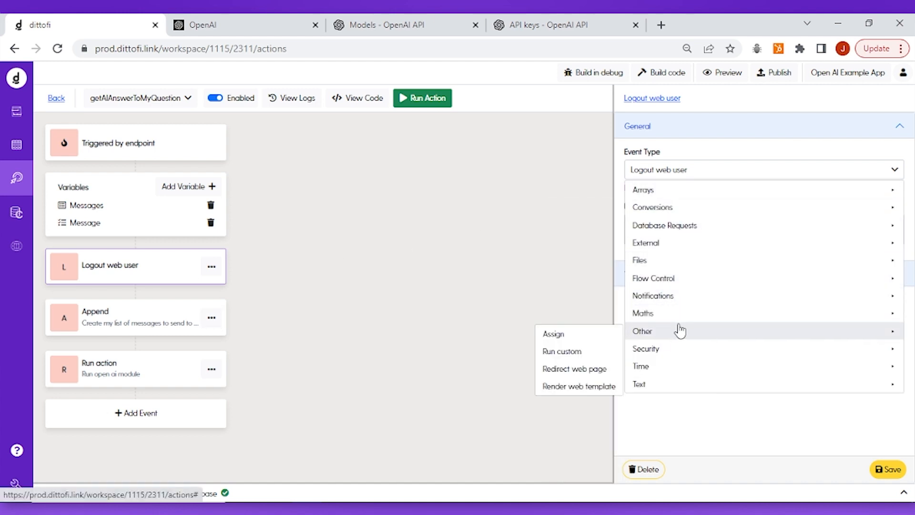
{"action": "left_click", "coordinate": [598, 337]}
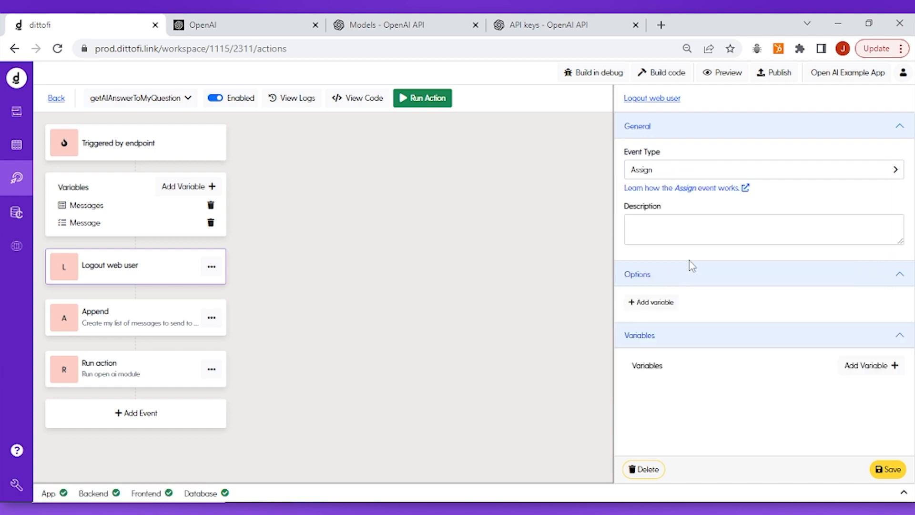
{"action": "left_click", "coordinate": [683, 231]}
{"action": "type", "text": "Create the se"}
{"action": "key", "text": "BackSpace"}
{"action": "key", "text": "BackSpace"}
{"action": "type", "text": "single message to send to open A"}
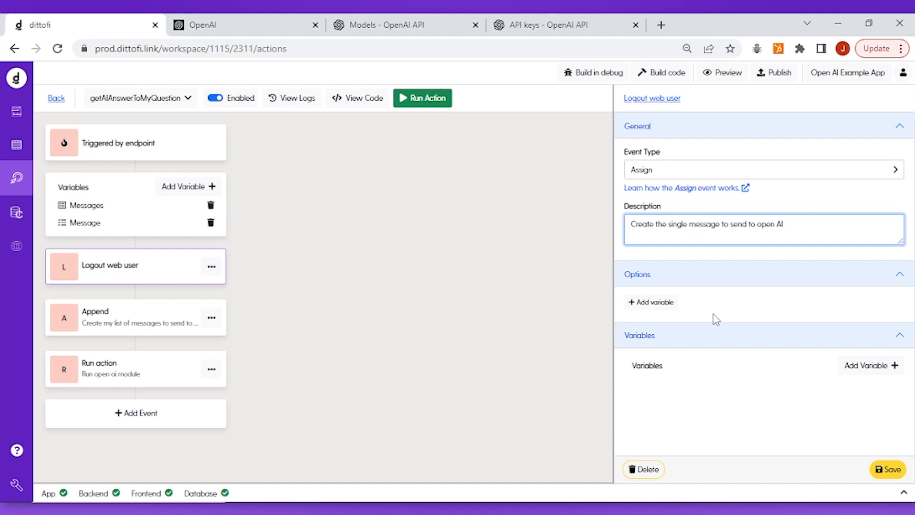
Step: Add the role and content fields of the Message variable as targets of the Assign event
{"action": "left_click", "coordinate": [658, 302]}
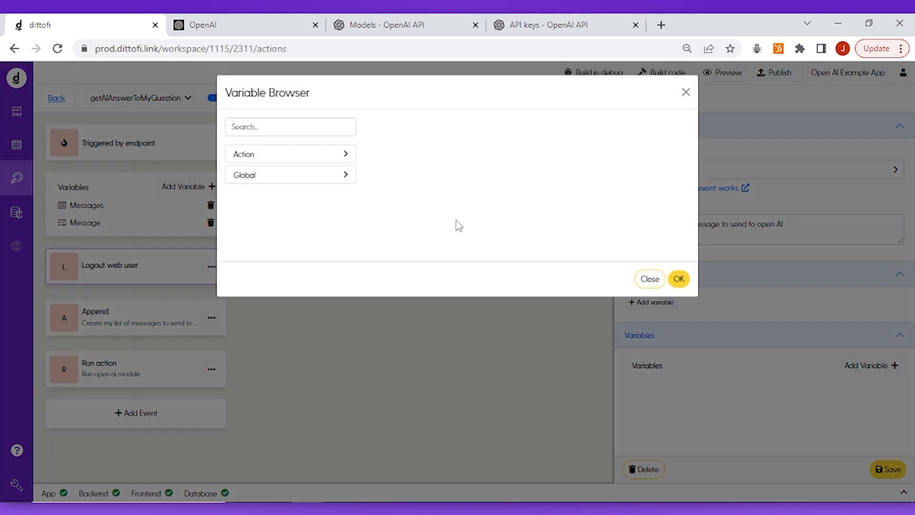
{"action": "left_click", "coordinate": [322, 160]}
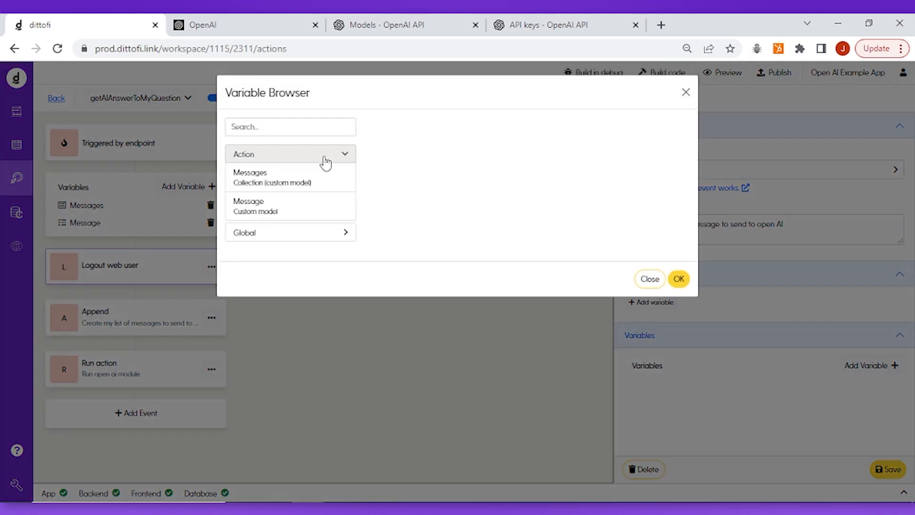
{"action": "left_click", "coordinate": [322, 206]}
{"action": "left_click", "coordinate": [376, 142]}
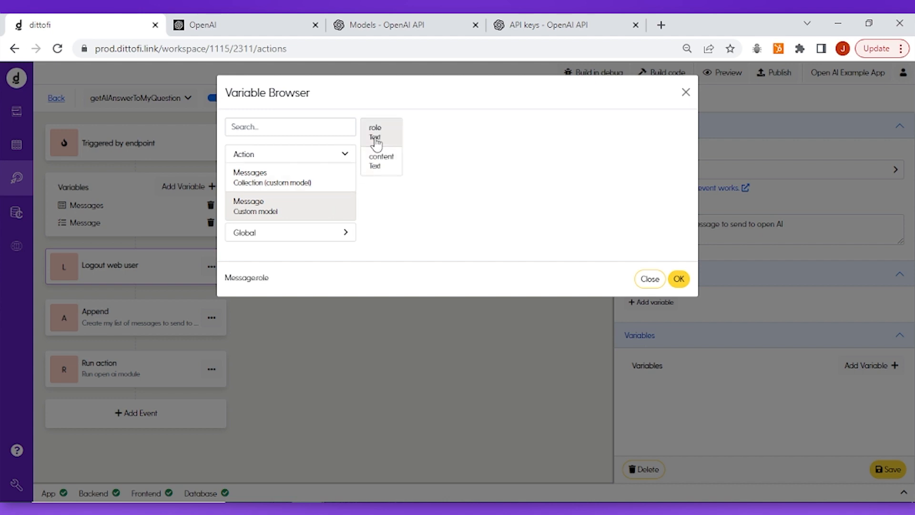
{"action": "left_click", "coordinate": [682, 280]}
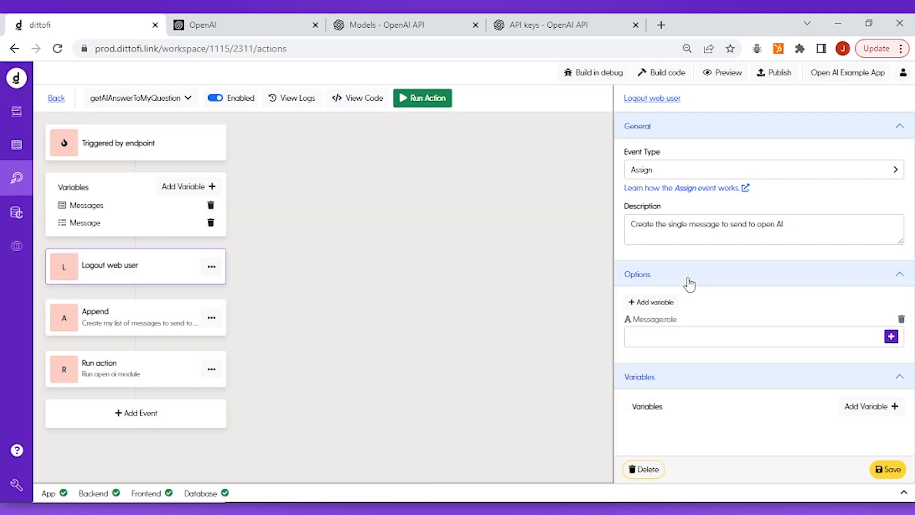
{"action": "left_click", "coordinate": [671, 301]}
{"action": "left_click", "coordinate": [303, 157]}
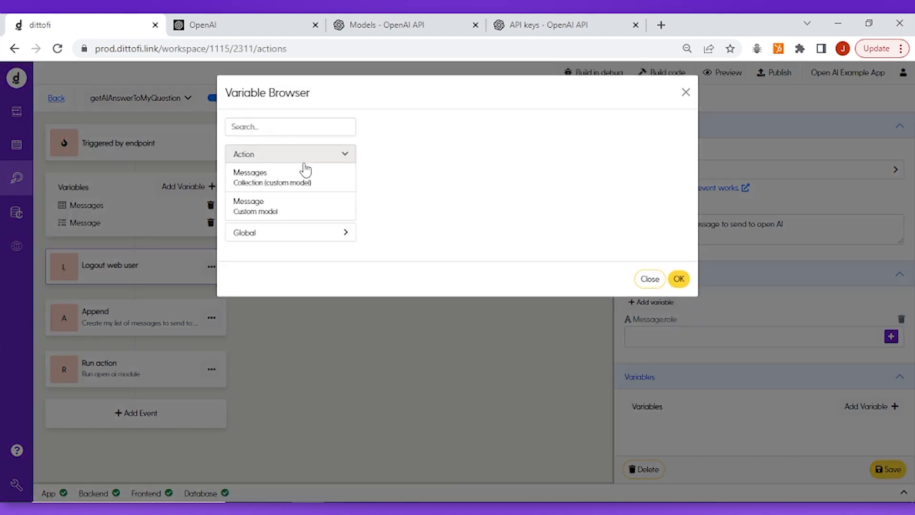
{"action": "left_click", "coordinate": [310, 203]}
{"action": "left_click", "coordinate": [380, 161]}
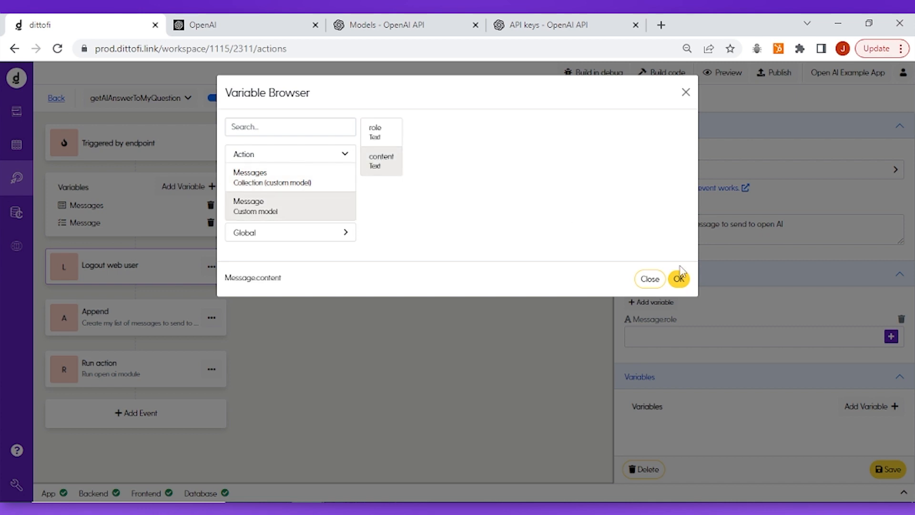
{"action": "left_click", "coordinate": [680, 280]}
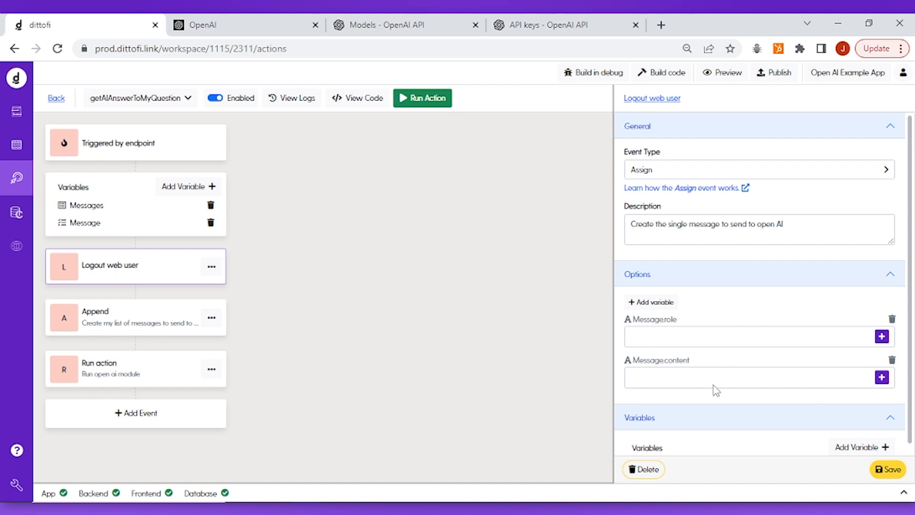
Step: Add a Text action variable named Question with the expression "Tell me something about music"
{"action": "left_click", "coordinate": [653, 389]}
{"action": "left_click", "coordinate": [186, 187]}
{"action": "left_click", "coordinate": [384, 167]}
{"action": "type", "text": "Question"}
{"action": "left_click", "coordinate": [457, 200]}
{"action": "left_click", "coordinate": [422, 197]}
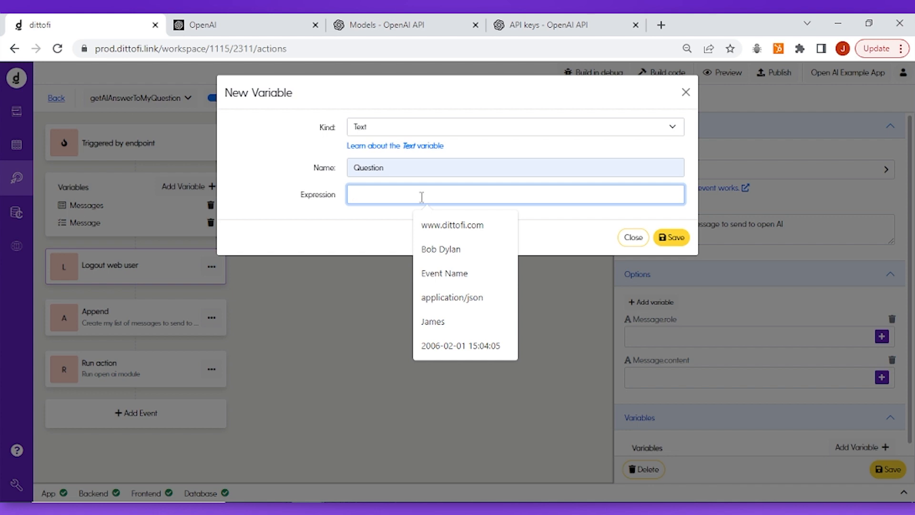
{"action": "type", "text": "Te"}
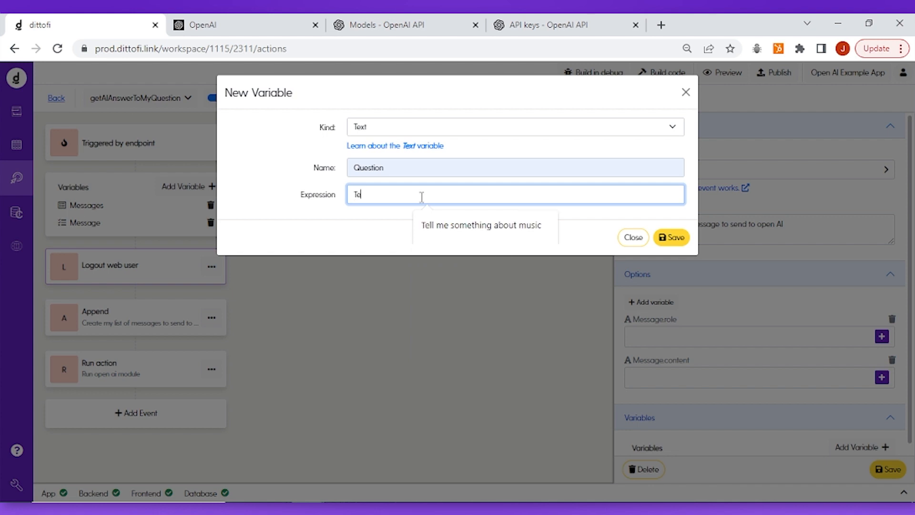
{"action": "type", "text": "ll me something about music"}
{"action": "left_click", "coordinate": [474, 230]}
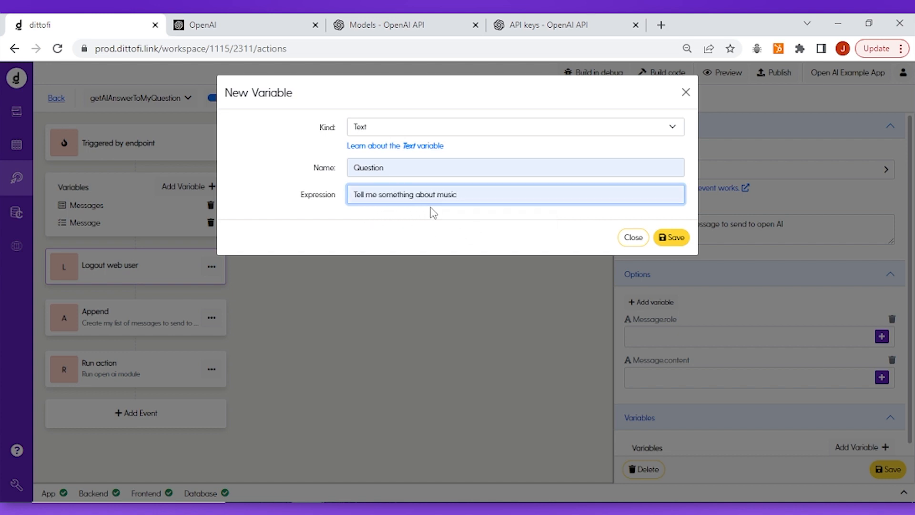
{"action": "left_click", "coordinate": [443, 219]}
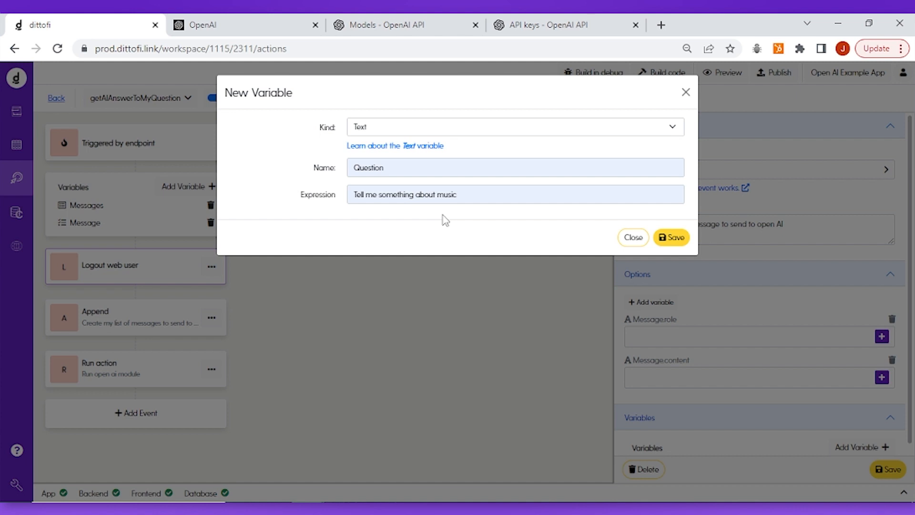
{"action": "left_click", "coordinate": [673, 238]}
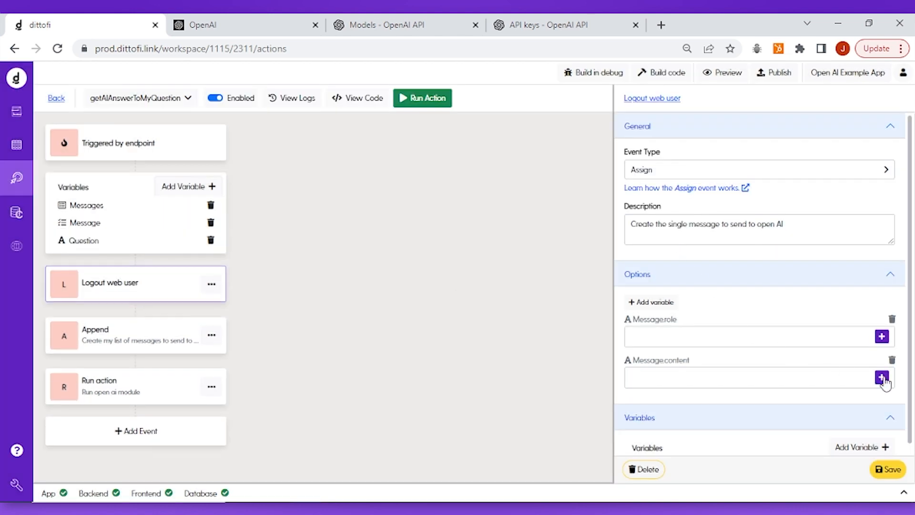
Step: Assign the action variable Question to Message.content in the Assign event
{"action": "left_click", "coordinate": [883, 378]}
{"action": "left_click", "coordinate": [310, 154]}
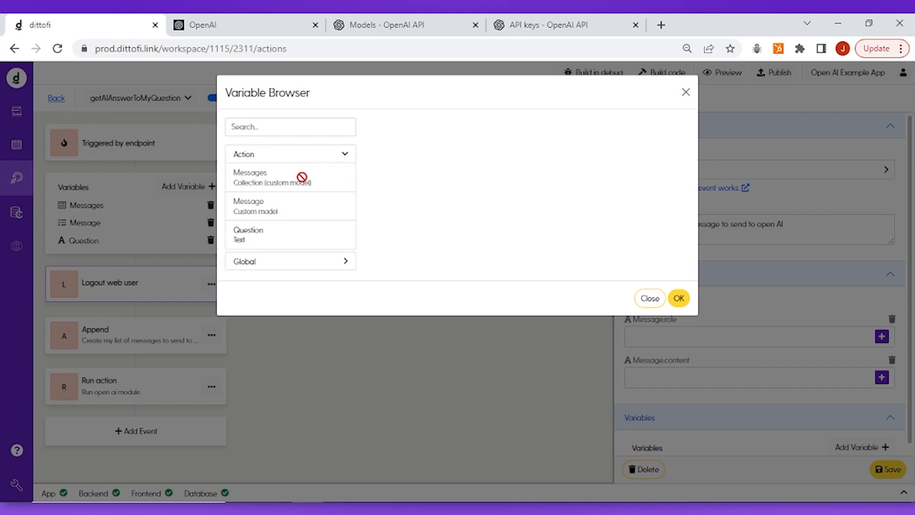
{"action": "left_click", "coordinate": [296, 234]}
{"action": "left_click", "coordinate": [678, 298]}
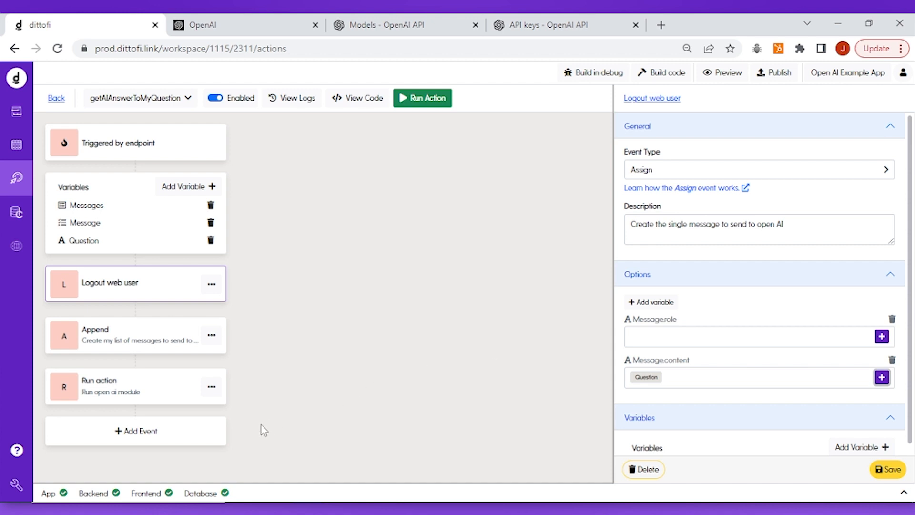
Step: Create a global Text variable named OPEN_AI_ROLE_USER with the expression "user"
{"action": "mouse_move", "coordinate": [23, 489]}
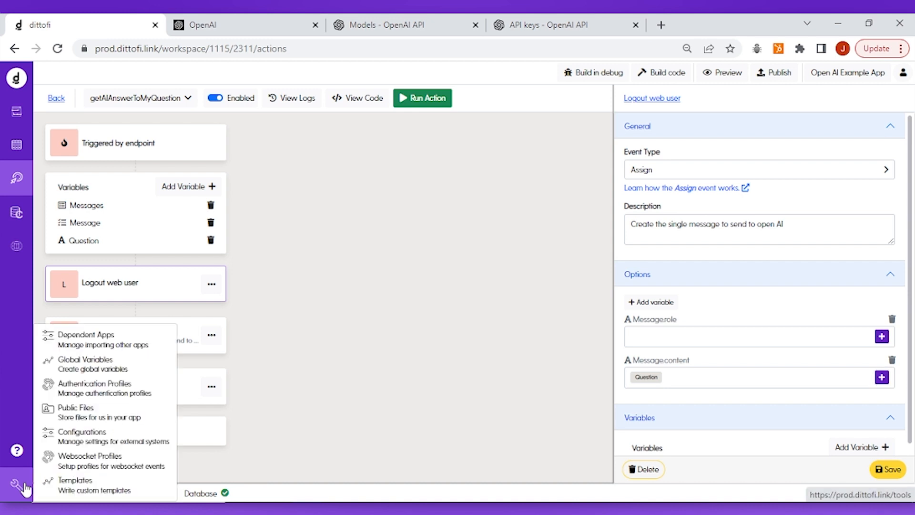
{"action": "left_click", "coordinate": [104, 370]}
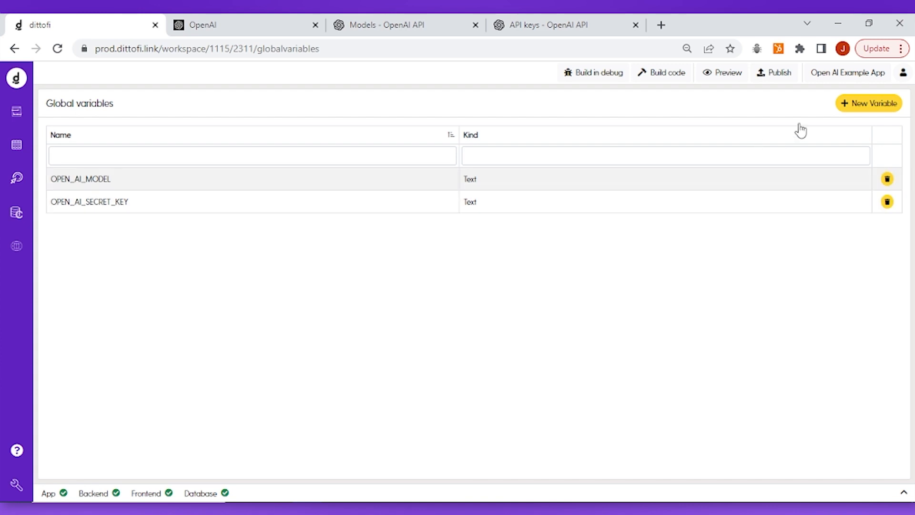
{"action": "left_click", "coordinate": [852, 109]}
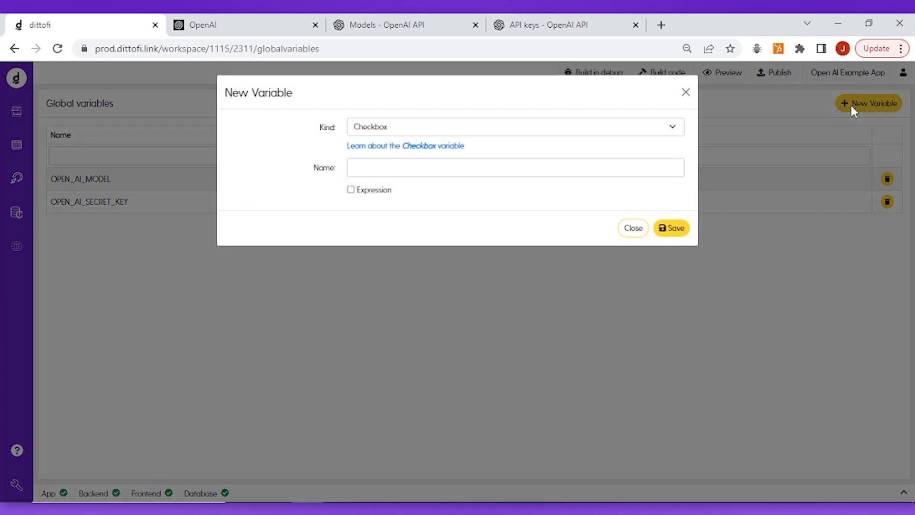
{"action": "left_click", "coordinate": [590, 134]}
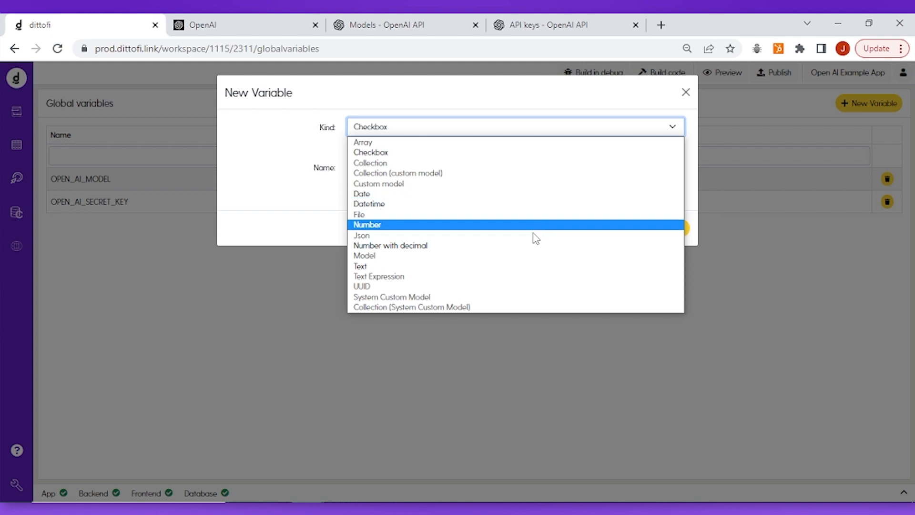
{"action": "left_click", "coordinate": [521, 266]}
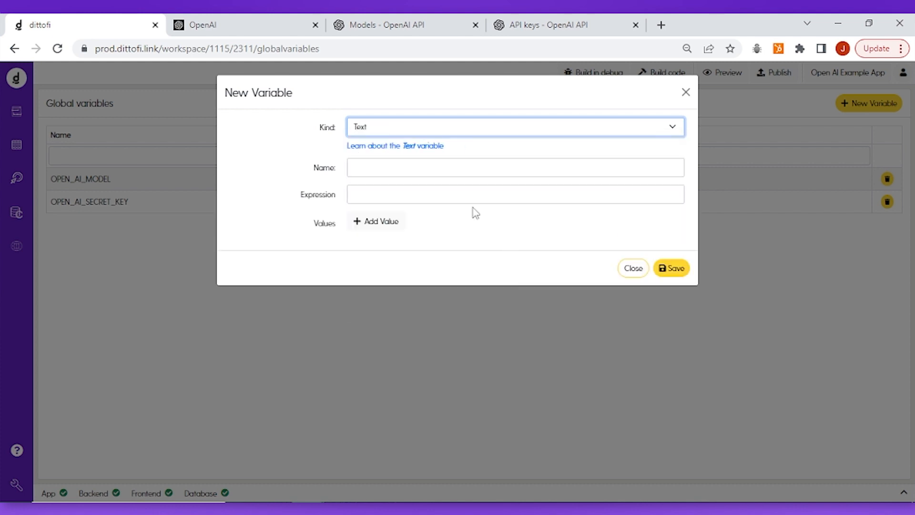
{"action": "left_click", "coordinate": [445, 170]}
{"action": "type", "text": "OPEN_AI_ROLE"}
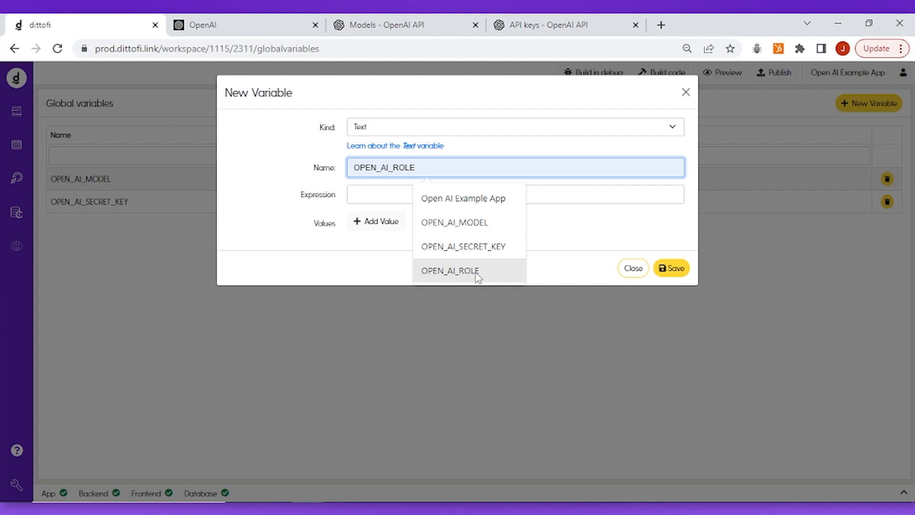
{"action": "left_click", "coordinate": [477, 271]}
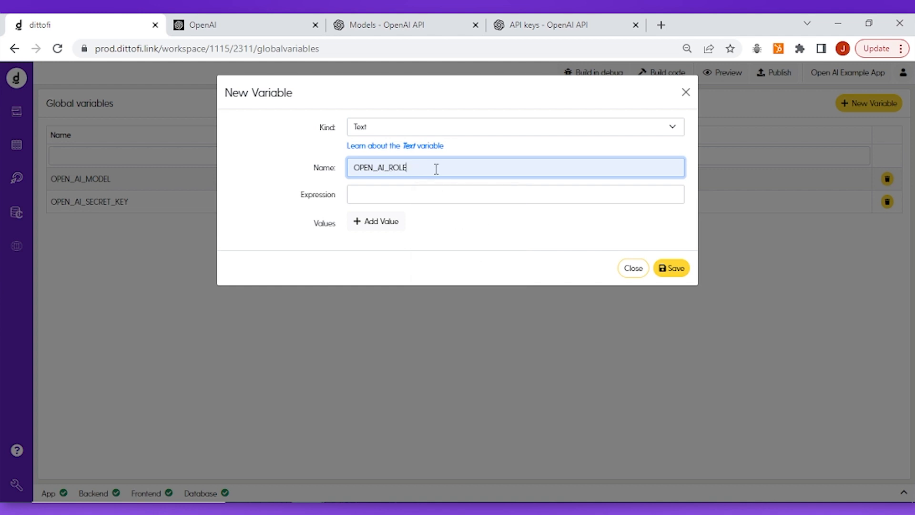
{"action": "type", "text": "_USER"}
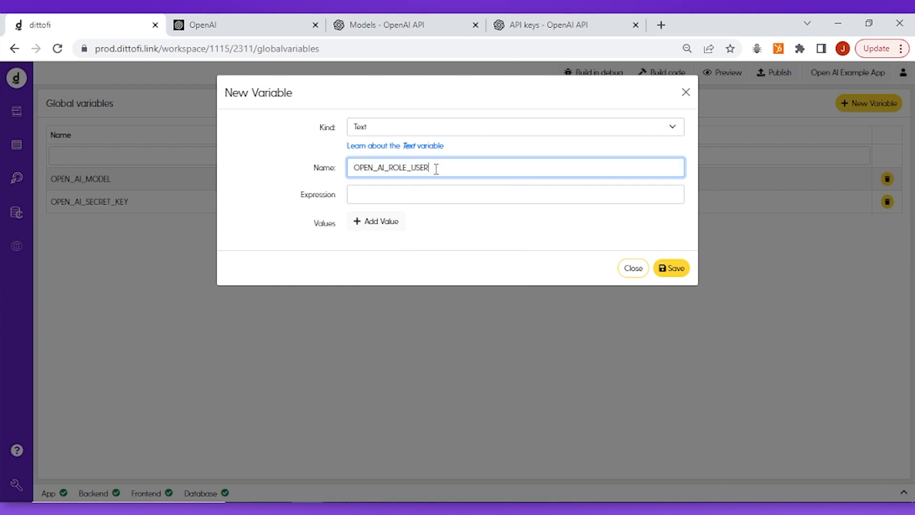
{"action": "left_click", "coordinate": [424, 194]}
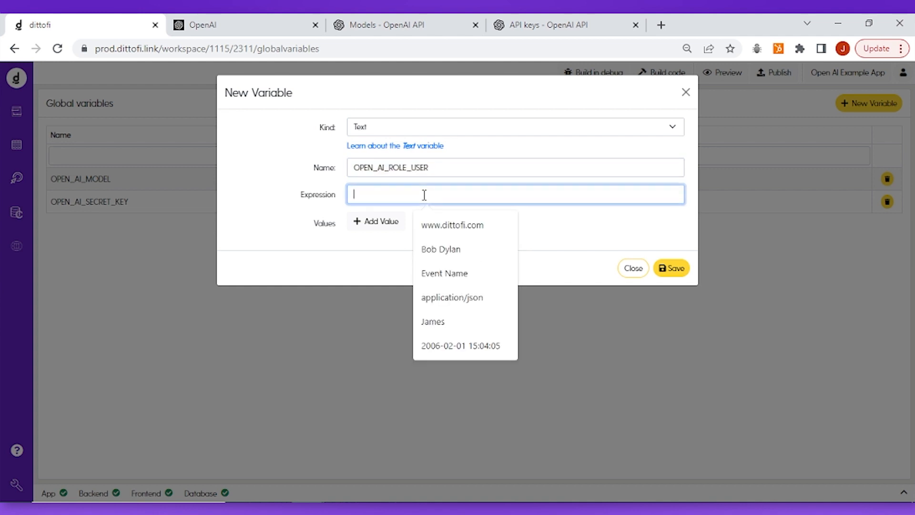
{"action": "type", "text": "user"}
{"action": "left_click", "coordinate": [447, 226]}
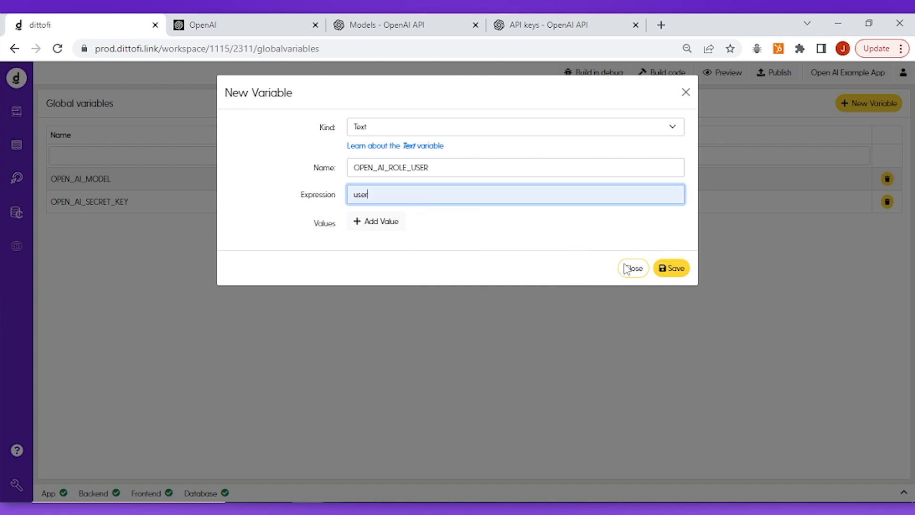
{"action": "left_click", "coordinate": [663, 276]}
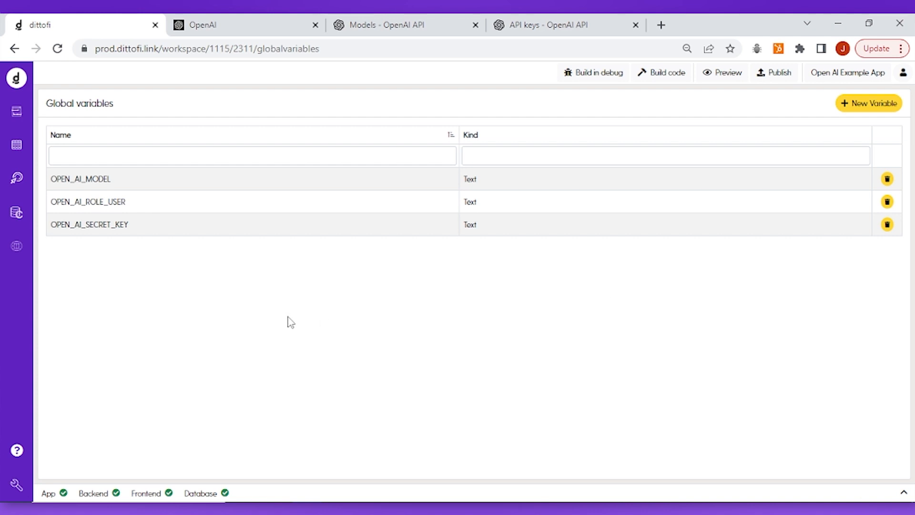
Step: Assign the global variable OPEN_AI_ROLE_USER to Message.role in the action's Assign event and save the event
{"action": "left_click", "coordinate": [17, 185]}
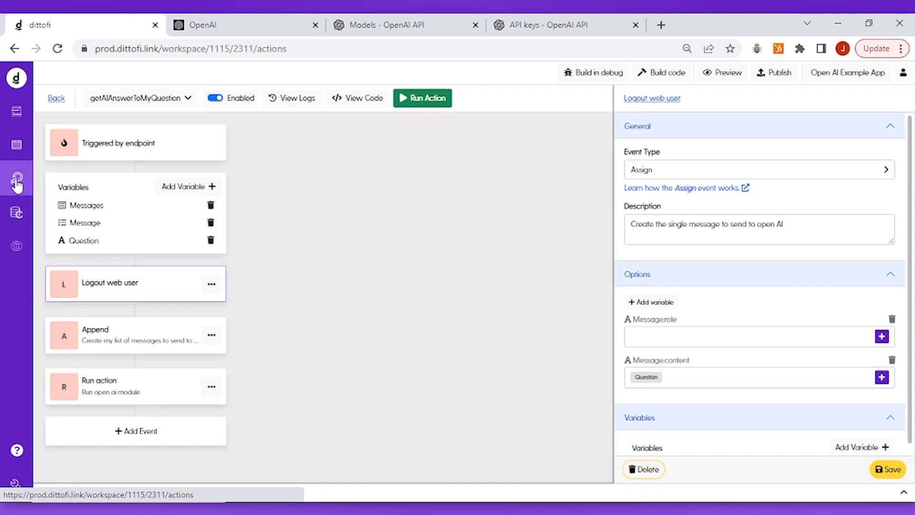
{"action": "left_click", "coordinate": [881, 337]}
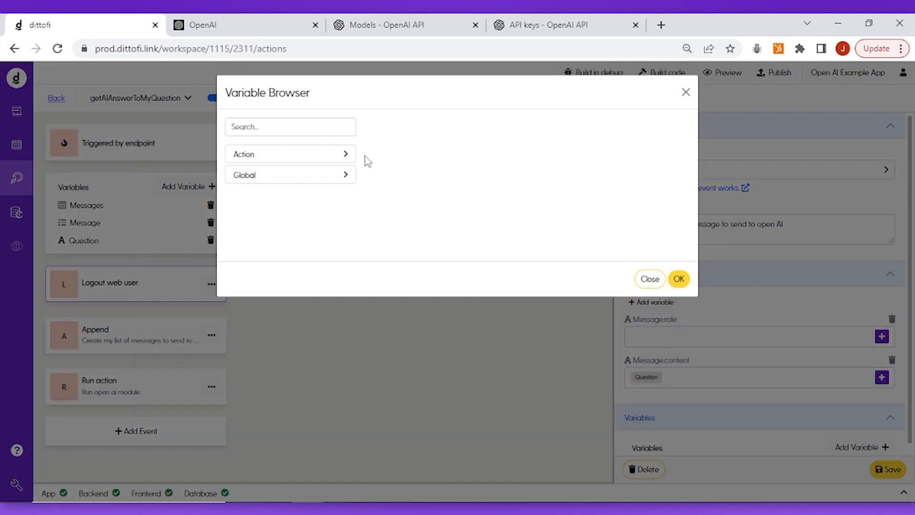
{"action": "left_click", "coordinate": [319, 181]}
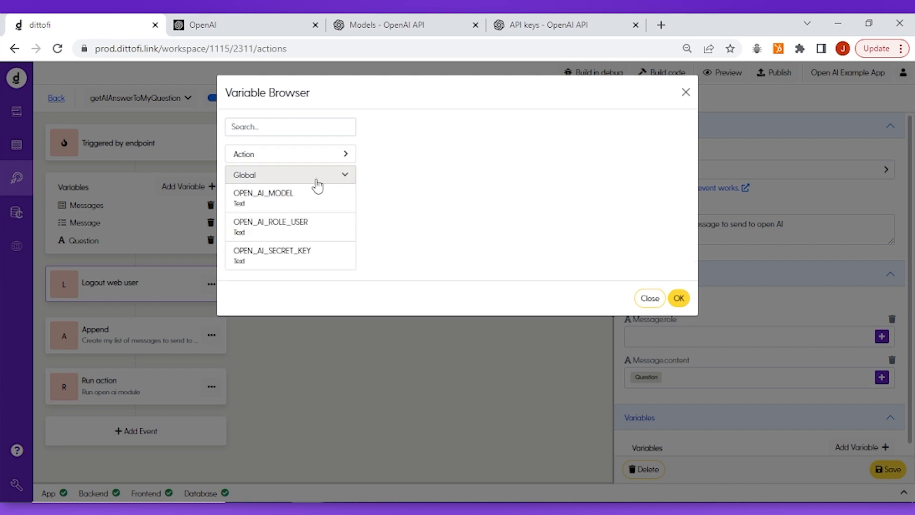
{"action": "left_click", "coordinate": [312, 238]}
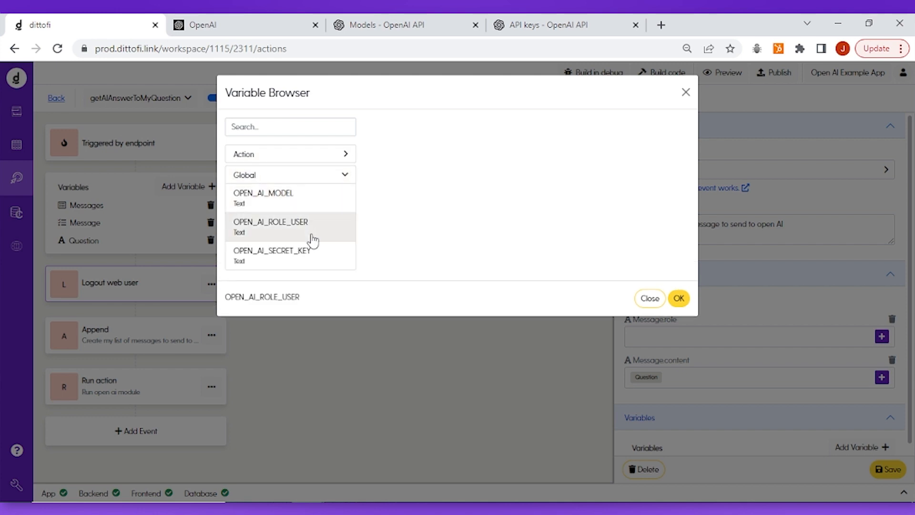
{"action": "left_click", "coordinate": [678, 300]}
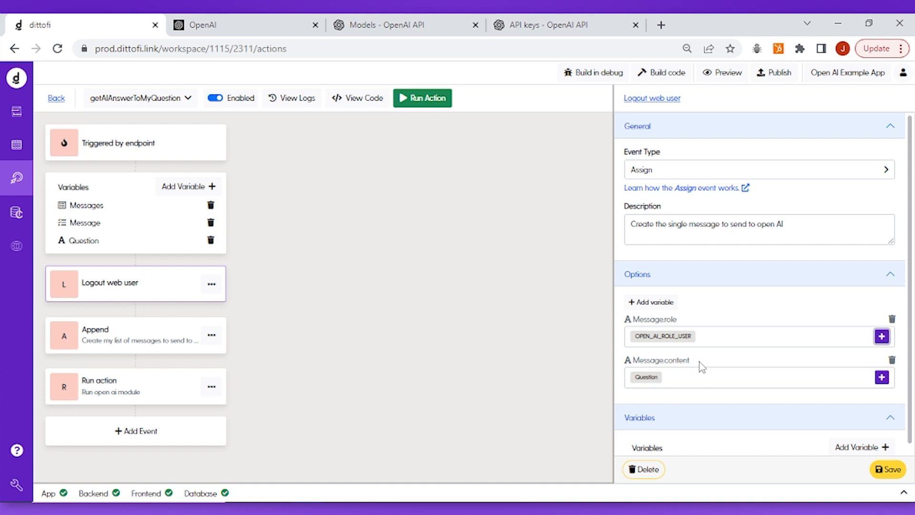
{"action": "left_click", "coordinate": [896, 472]}
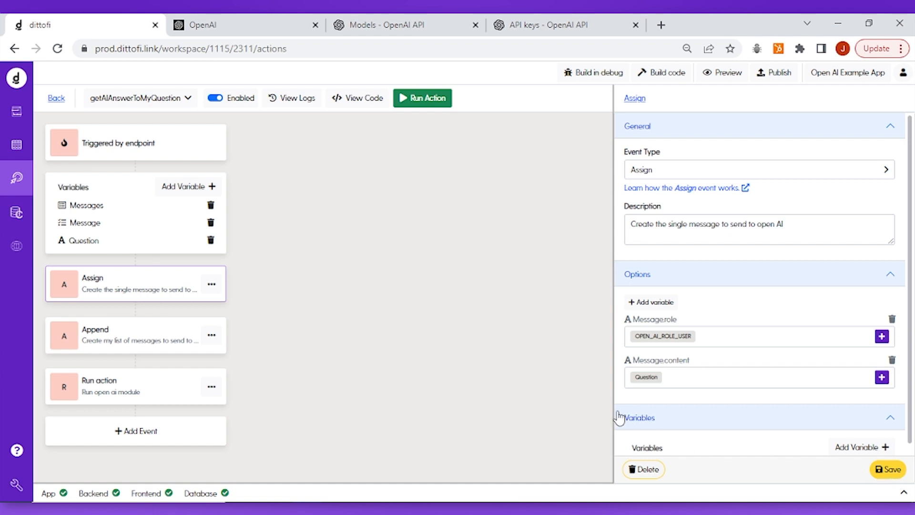
Step: Check the Run action event's return variable and set the endpoint trigger's response variable to returnVar
{"action": "left_click", "coordinate": [174, 393]}
{"action": "scroll", "coordinate": [674, 380], "scroll_direction": "down", "scroll_amount": 4}
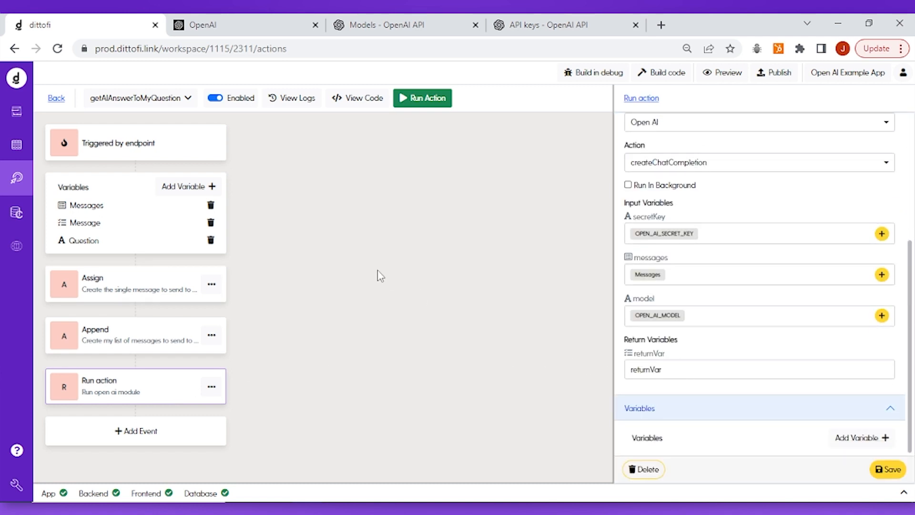
{"action": "left_click", "coordinate": [190, 156]}
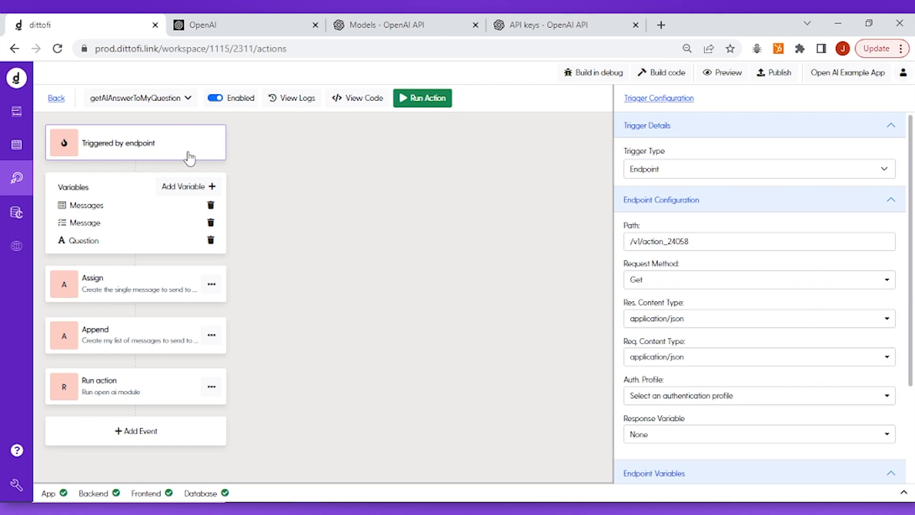
{"action": "scroll", "coordinate": [706, 341], "scroll_direction": "down", "scroll_amount": 4}
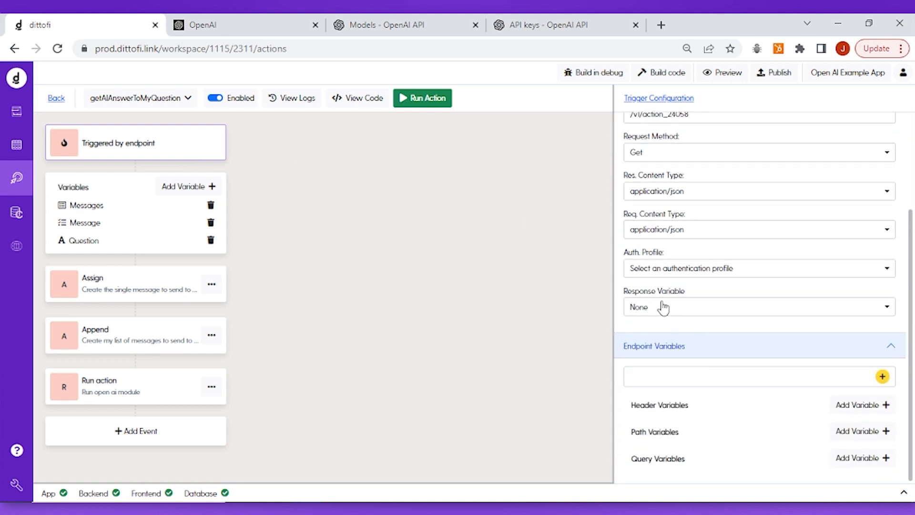
{"action": "left_click", "coordinate": [661, 308]}
{"action": "scroll", "coordinate": [672, 377], "scroll_direction": "down", "scroll_amount": 1}
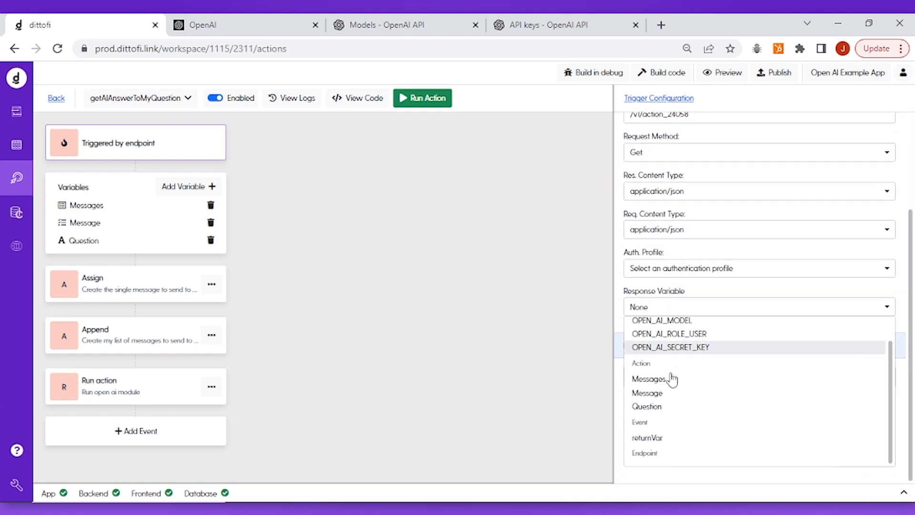
{"action": "left_click", "coordinate": [657, 438]}
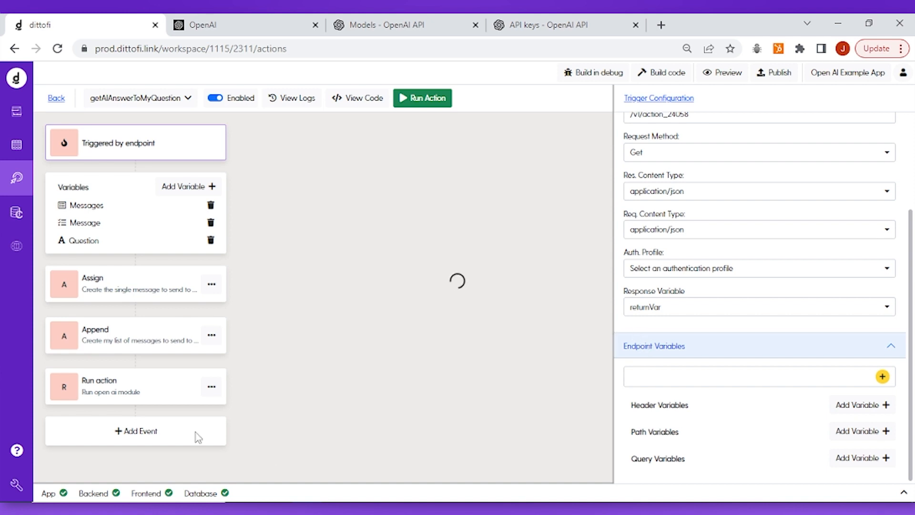
Step: Build the app's code and review the settings of the endpoint trigger and the Open AI Run action event
{"action": "left_click", "coordinate": [156, 386]}
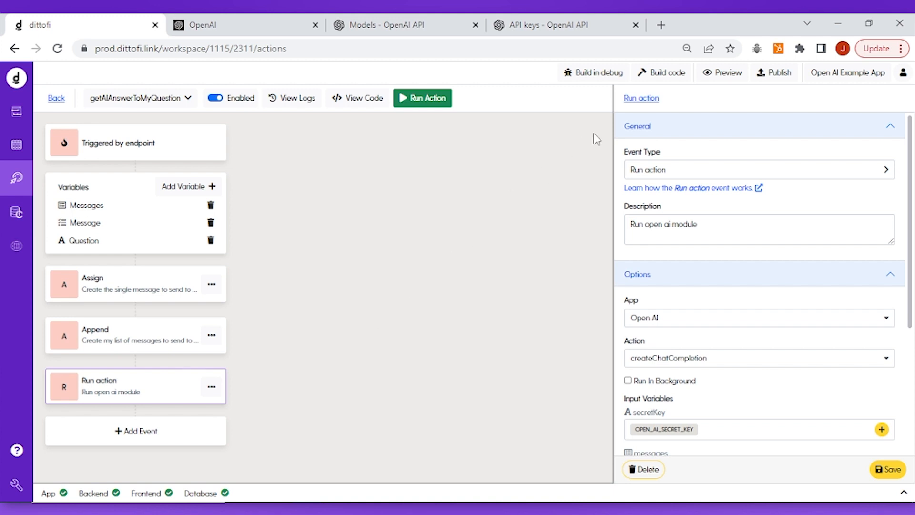
{"action": "left_click", "coordinate": [666, 80]}
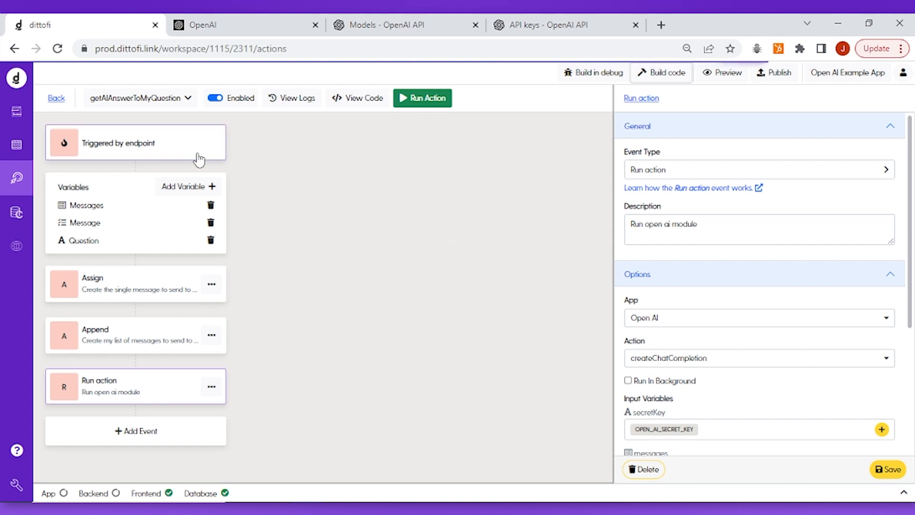
{"action": "left_click", "coordinate": [181, 156]}
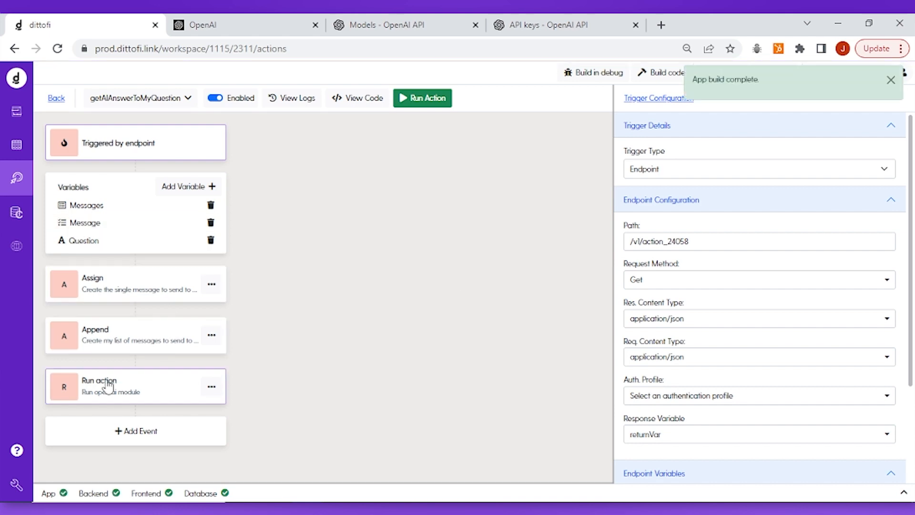
{"action": "left_click", "coordinate": [160, 384]}
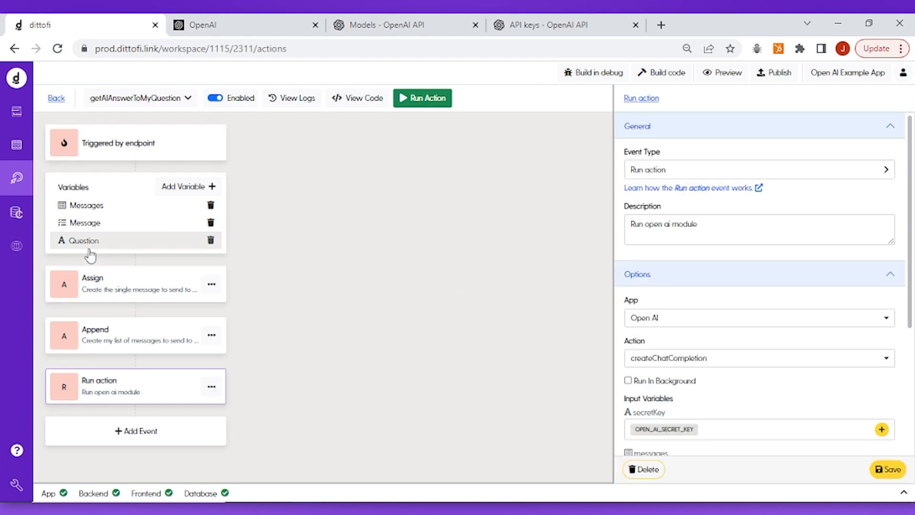
{"action": "scroll", "coordinate": [758, 360], "scroll_direction": "down", "scroll_amount": 4}
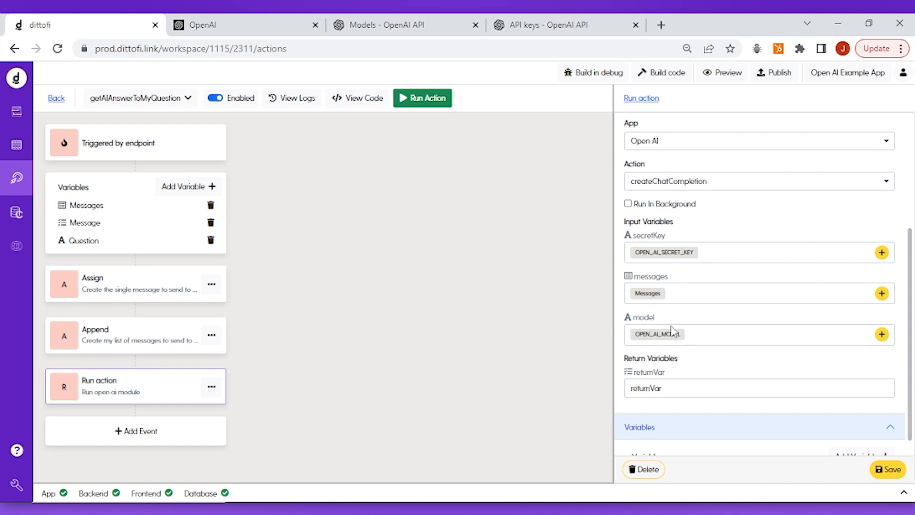
{"action": "scroll", "coordinate": [687, 287], "scroll_direction": "up", "scroll_amount": 2}
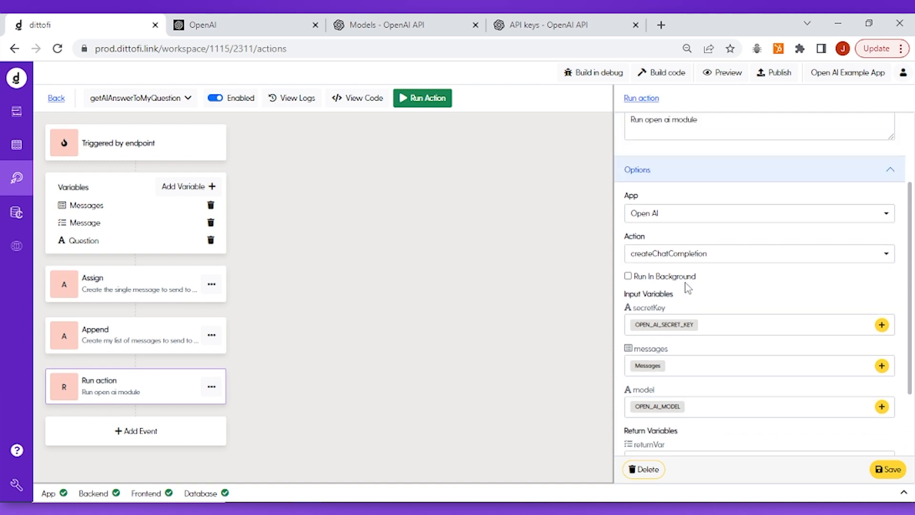
{"action": "scroll", "coordinate": [686, 288], "scroll_direction": "up", "scroll_amount": 3}
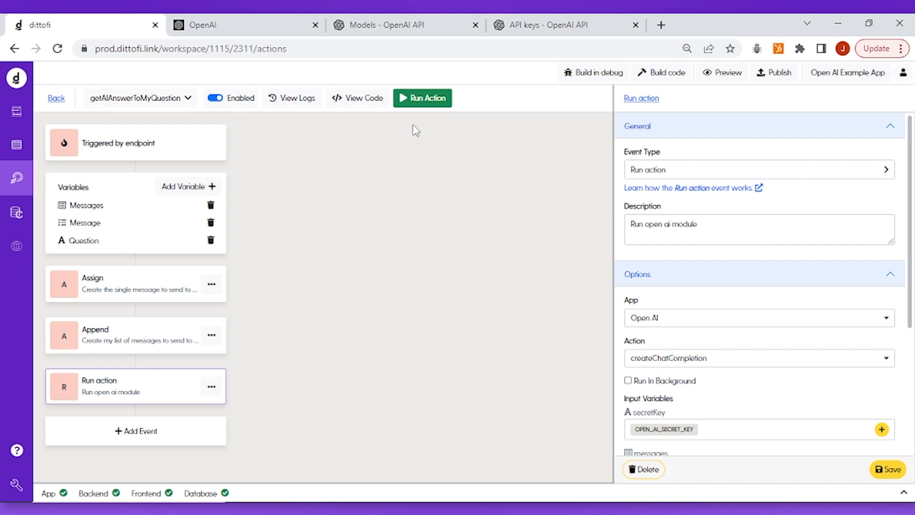
Step: Run the getAIAnswerToMyQuestion action and examine the message content in the endpoint's response body
{"action": "left_click", "coordinate": [414, 111]}
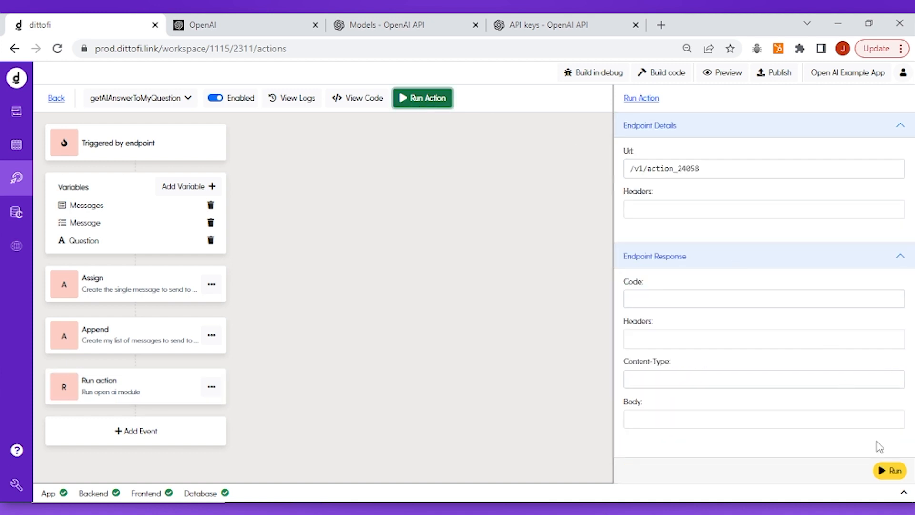
{"action": "left_click", "coordinate": [890, 475]}
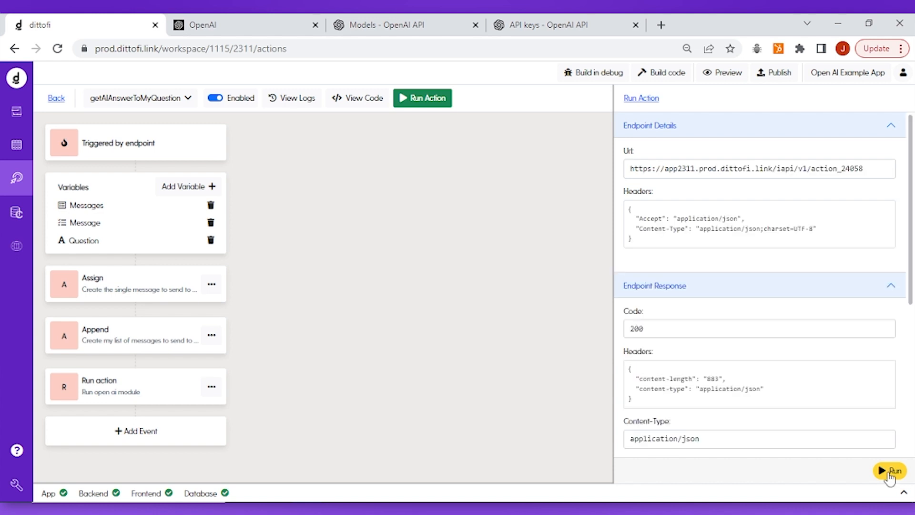
{"action": "scroll", "coordinate": [811, 398], "scroll_direction": "down", "scroll_amount": 5}
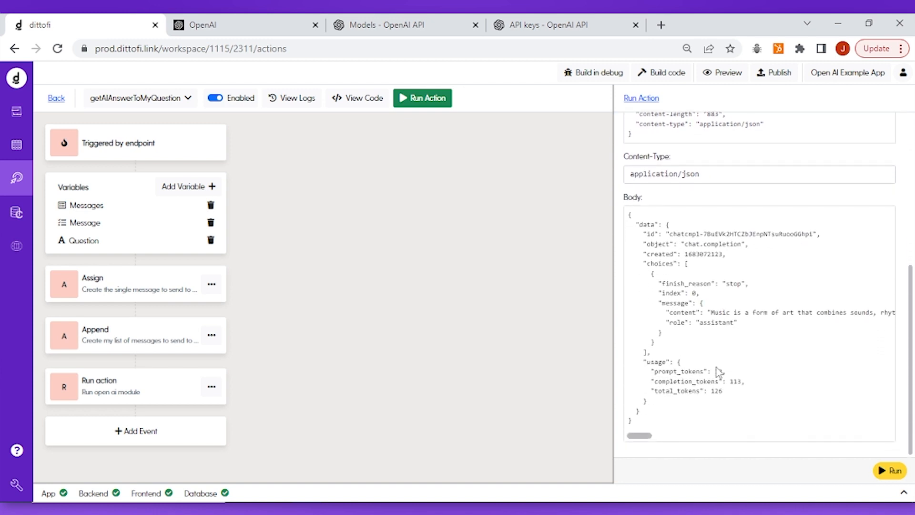
{"action": "mouse_move", "coordinate": [646, 439]}
{"action": "left_mouse_down"}
{"action": "mouse_move", "coordinate": [656, 436]}
{"action": "mouse_move", "coordinate": [639, 437]}
{"action": "left_mouse_up"}
{"action": "scroll", "coordinate": [653, 346], "scroll_direction": "right", "scroll_amount": 2}
{"action": "scroll", "coordinate": [641, 358], "scroll_direction": "left", "scroll_amount": 2}
{"action": "left_click_drag", "start_coordinate": [710, 315], "coordinate": [827, 317]}
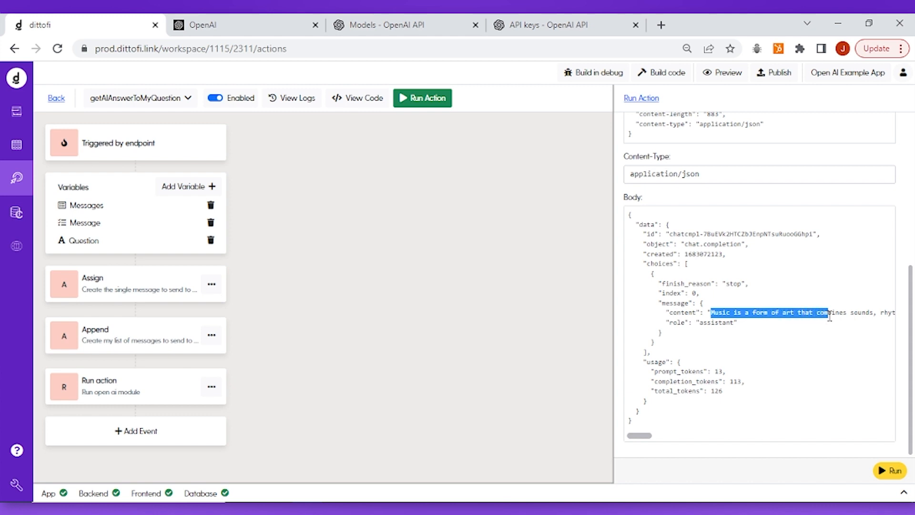
{"action": "left_click", "coordinate": [832, 316]}
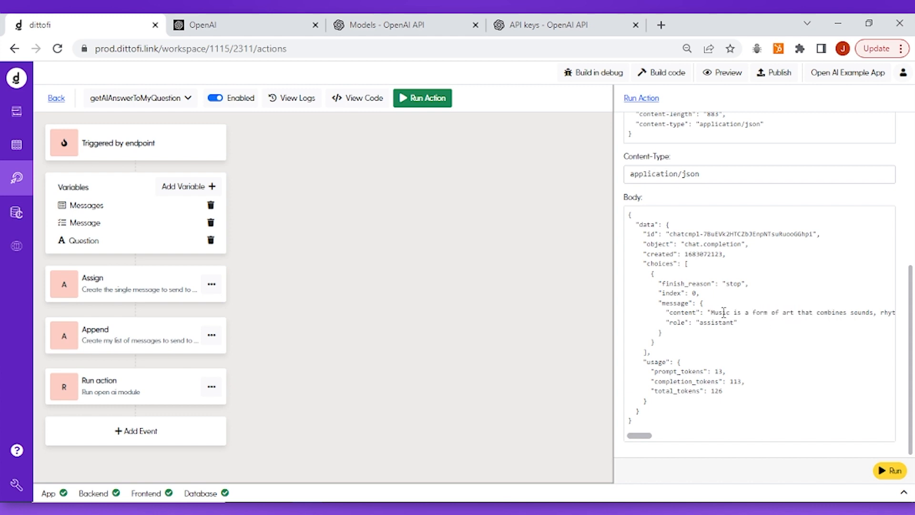
{"action": "mouse_move", "coordinate": [648, 437]}
{"action": "left_mouse_down"}
{"action": "mouse_move", "coordinate": [690, 436]}
{"action": "mouse_move", "coordinate": [642, 436]}
{"action": "left_mouse_up"}
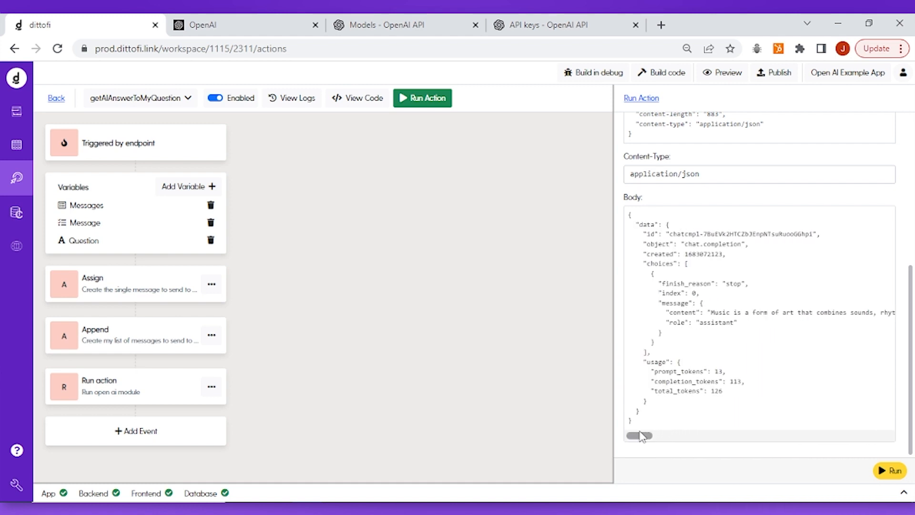